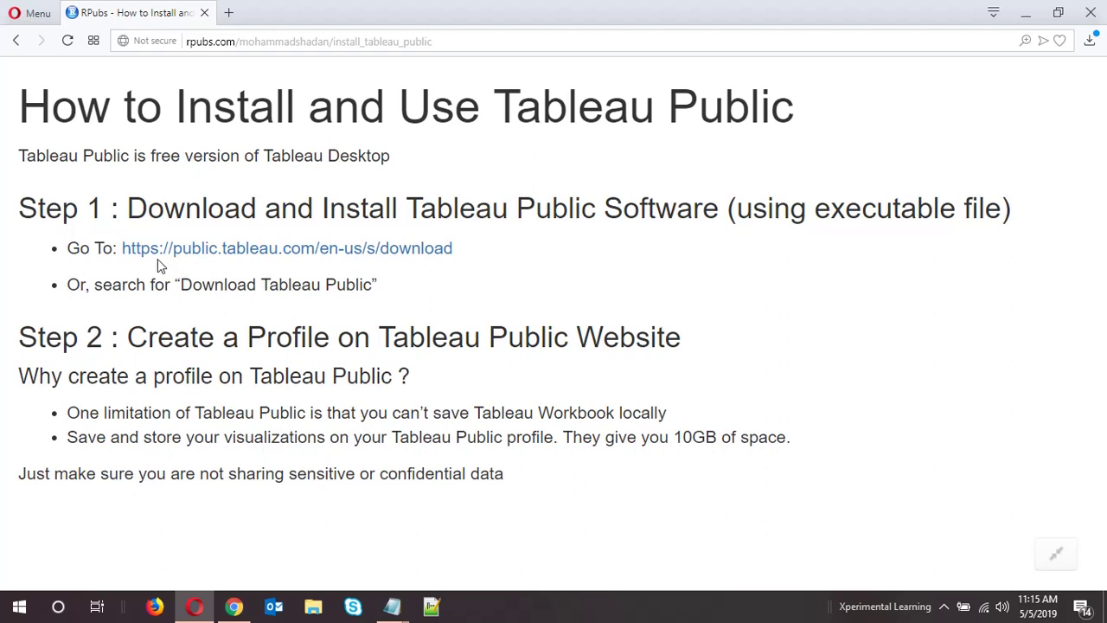
# Open the Tableau download page in a new tab and Google 'Download Tableau Public'
pyautogui.rightClick(216, 262)
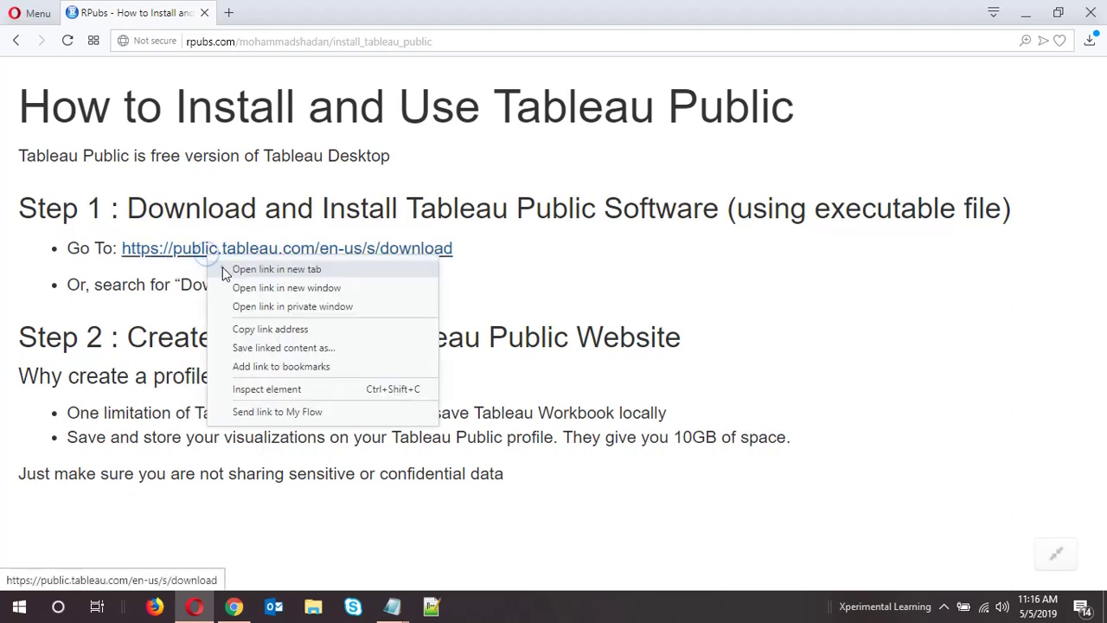
pyautogui.click(223, 269)
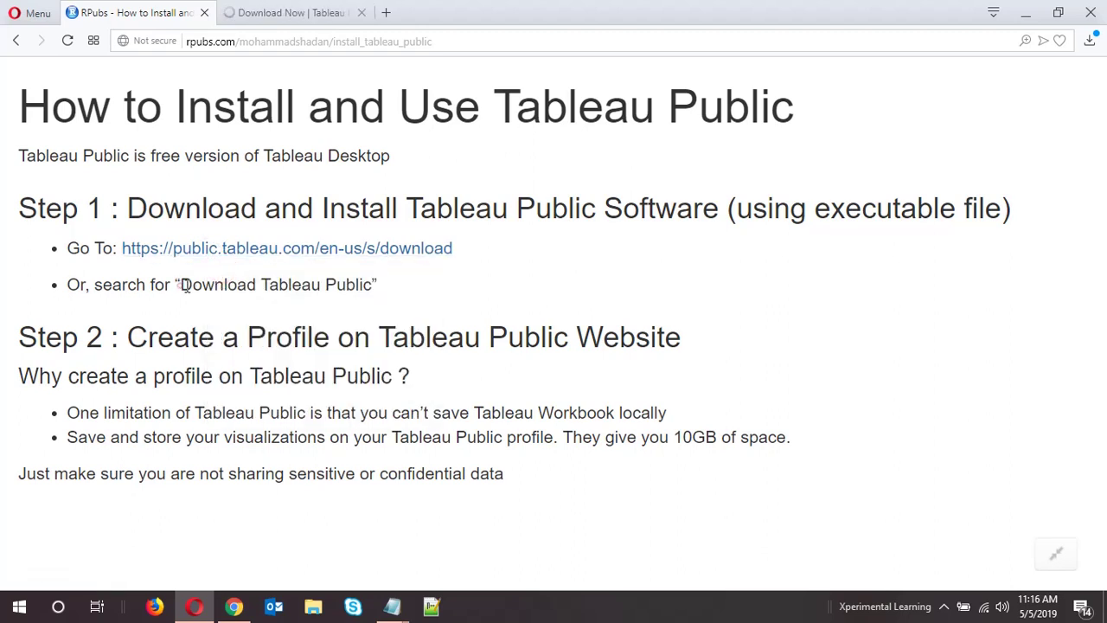
pyautogui.moveTo(177, 284); pyautogui.dragTo(374, 286)
pyautogui.hotkey('ctrl', 'c')
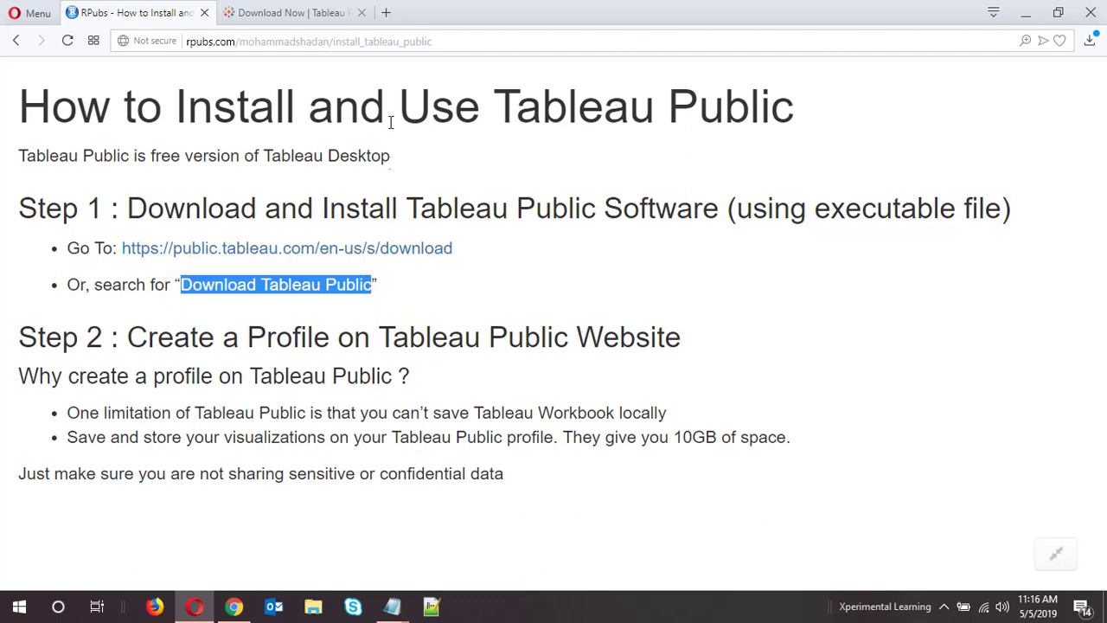
pyautogui.click(386, 12)
pyautogui.click(392, 38)
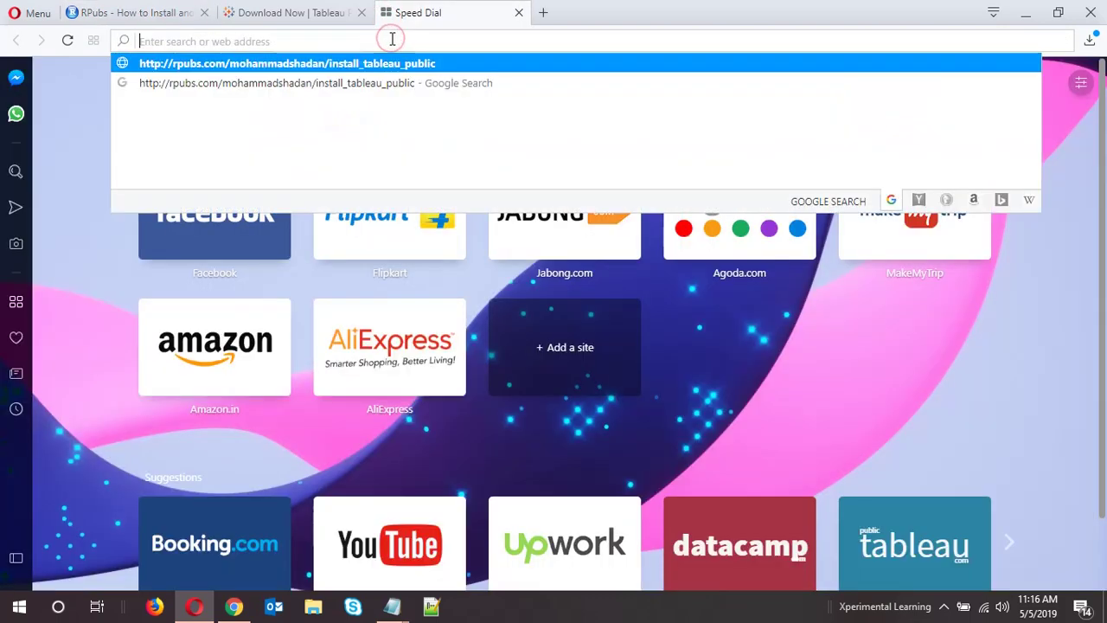
pyautogui.write('google.com')
pyautogui.press('Return')
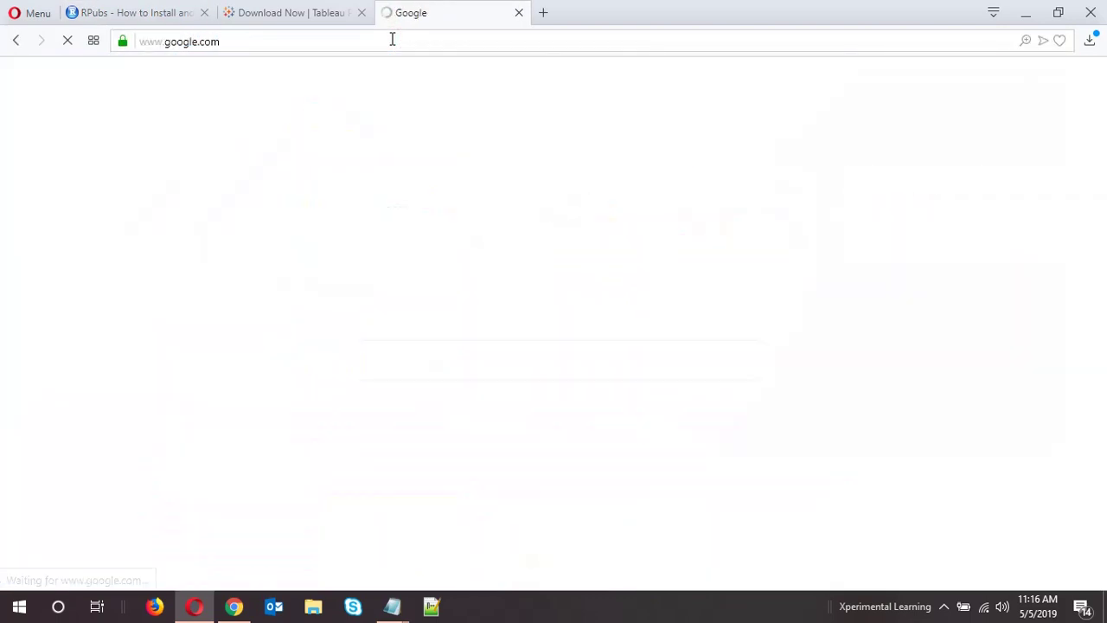
pyautogui.hotkey('ctrl', 'v')
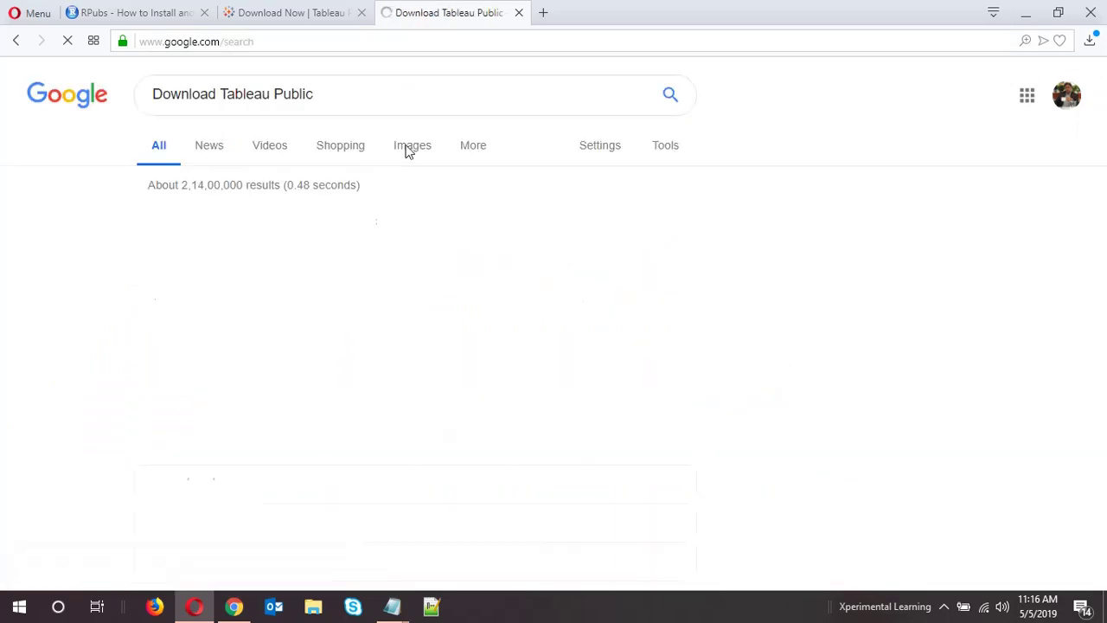
# Look over the Tableau download page tab, then return to the Google results
pyautogui.click(296, 12)
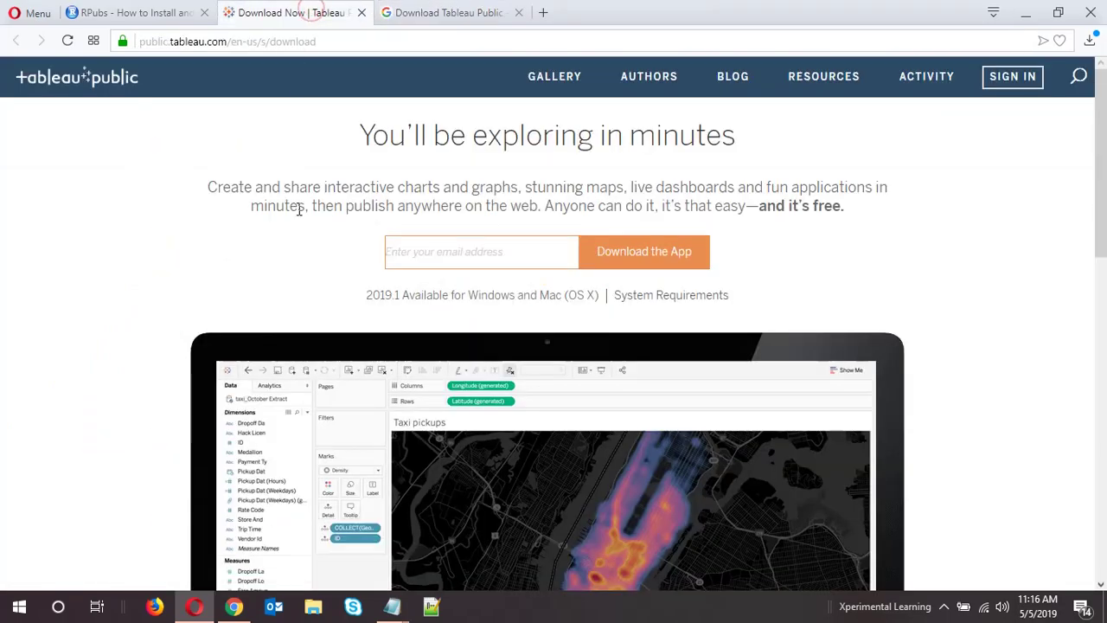
pyautogui.scroll(-10, 300, 207)
pyautogui.scroll(10, 158, 301)
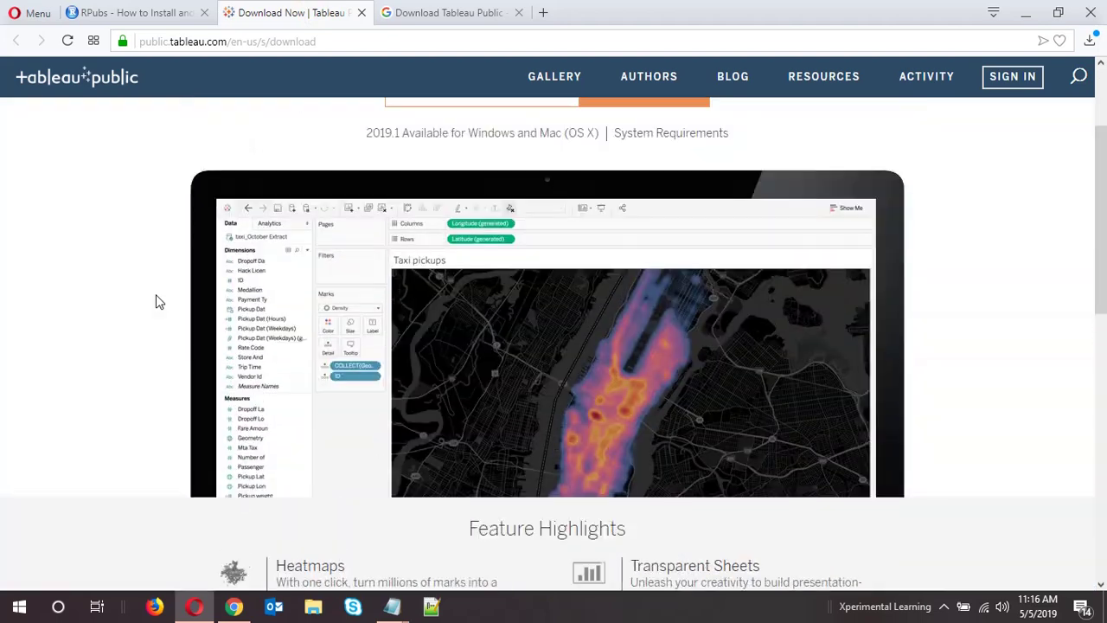
pyautogui.click(418, 19)
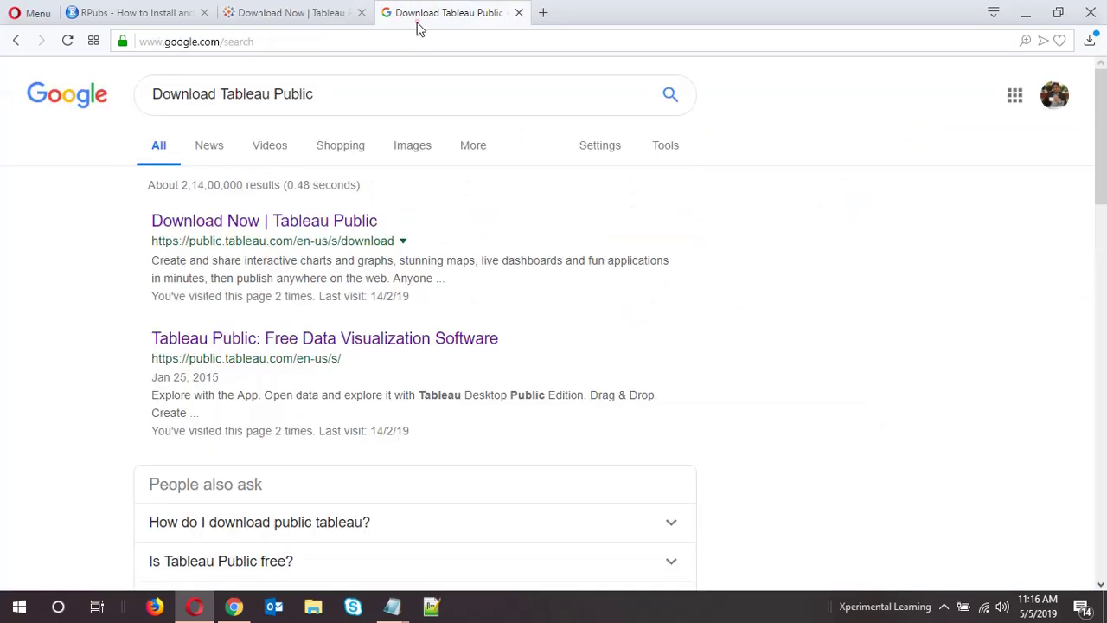
# Open the 'Download Now | Tableau Public' result, enter the e-mail address, and request the app download
pyautogui.click(201, 228)
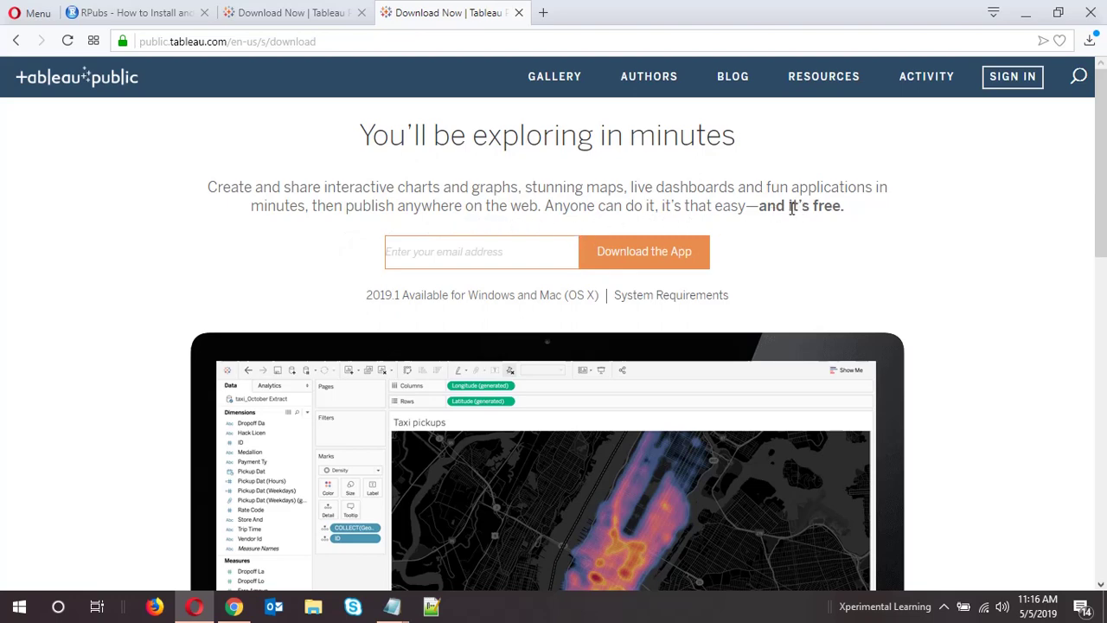
pyautogui.moveTo(787, 208); pyautogui.dragTo(840, 211)
pyautogui.click(828, 223)
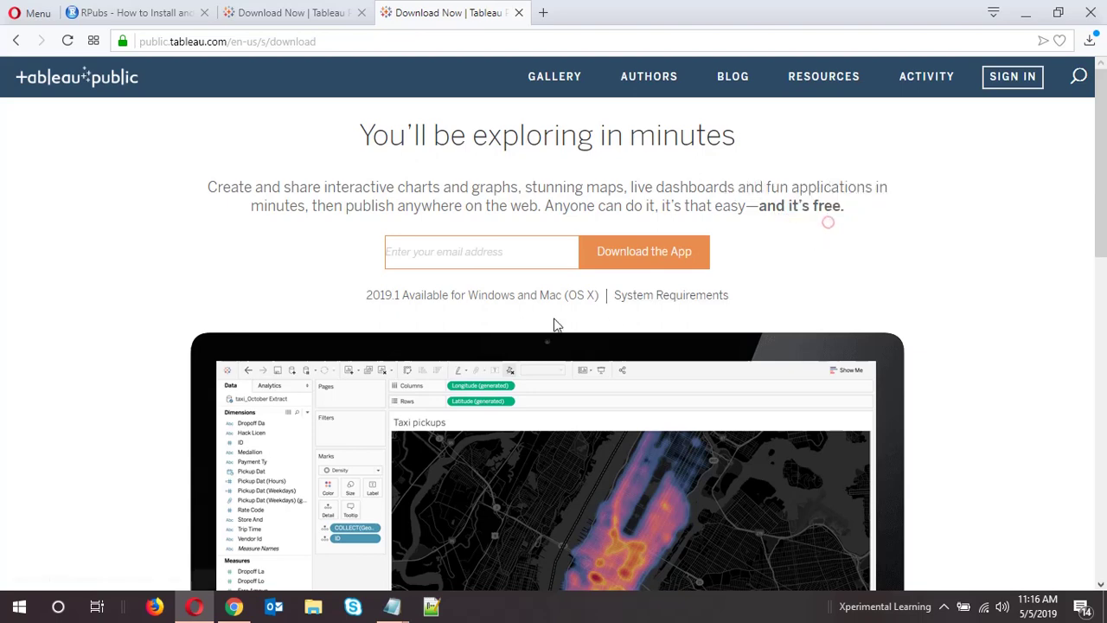
pyautogui.click(453, 262)
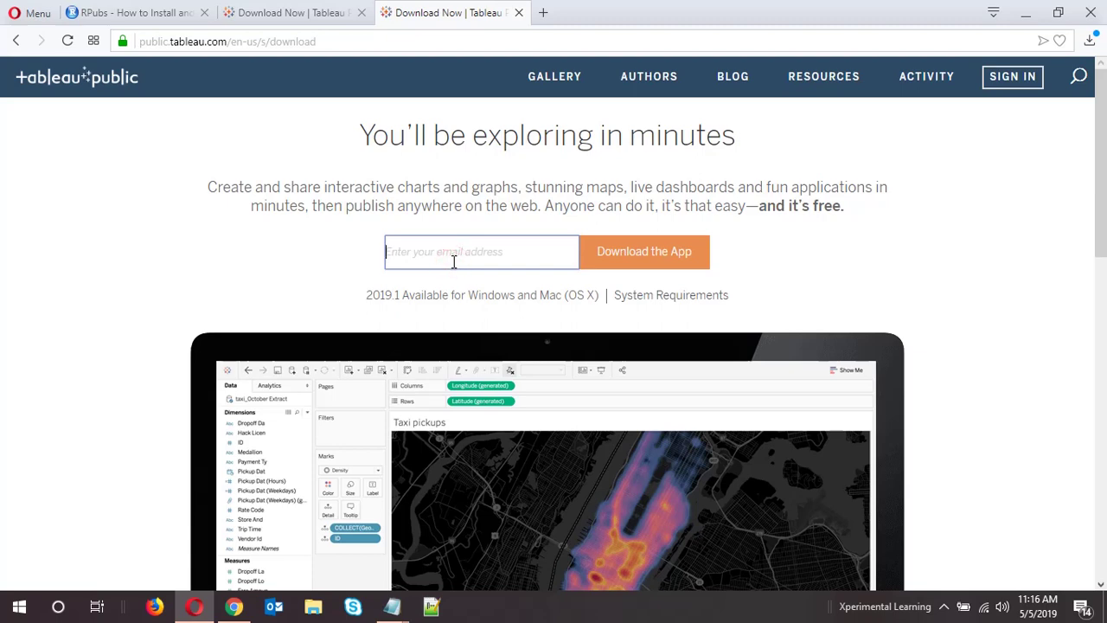
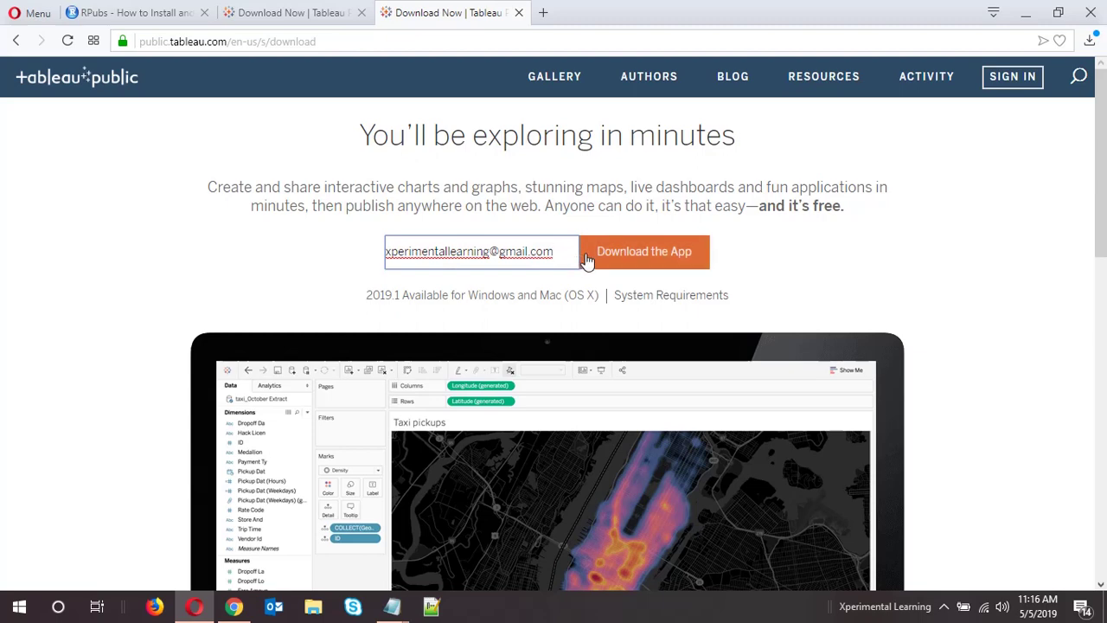
pyautogui.click(587, 260)
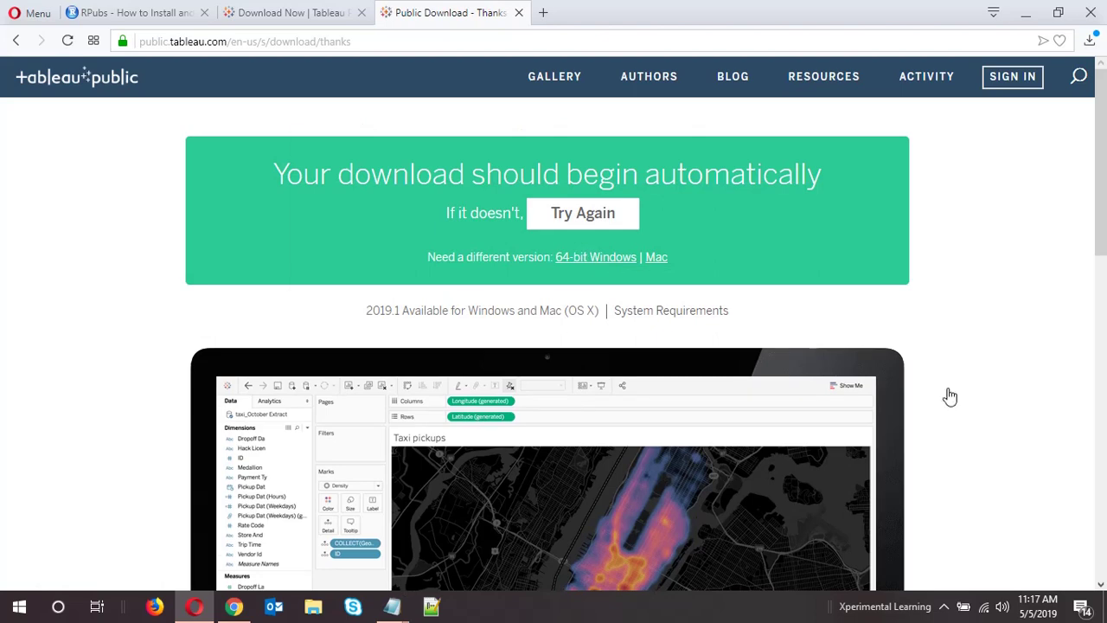
# Clear Opera's download list and delete the old Tableau installer from the Downloads folder
pyautogui.click(1090, 41)
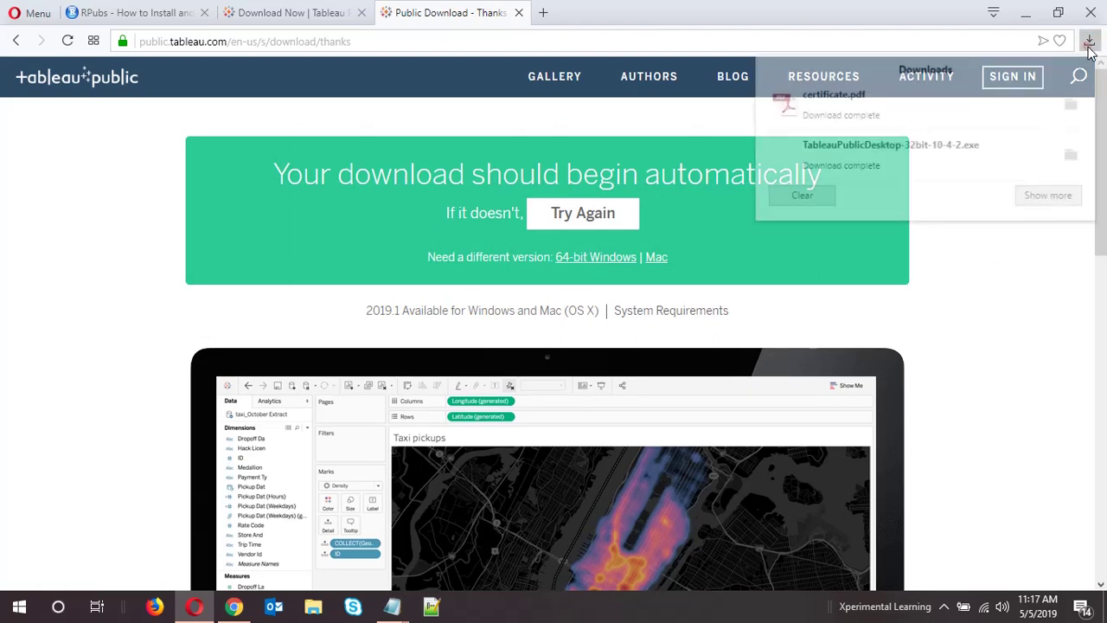
pyautogui.click(789, 202)
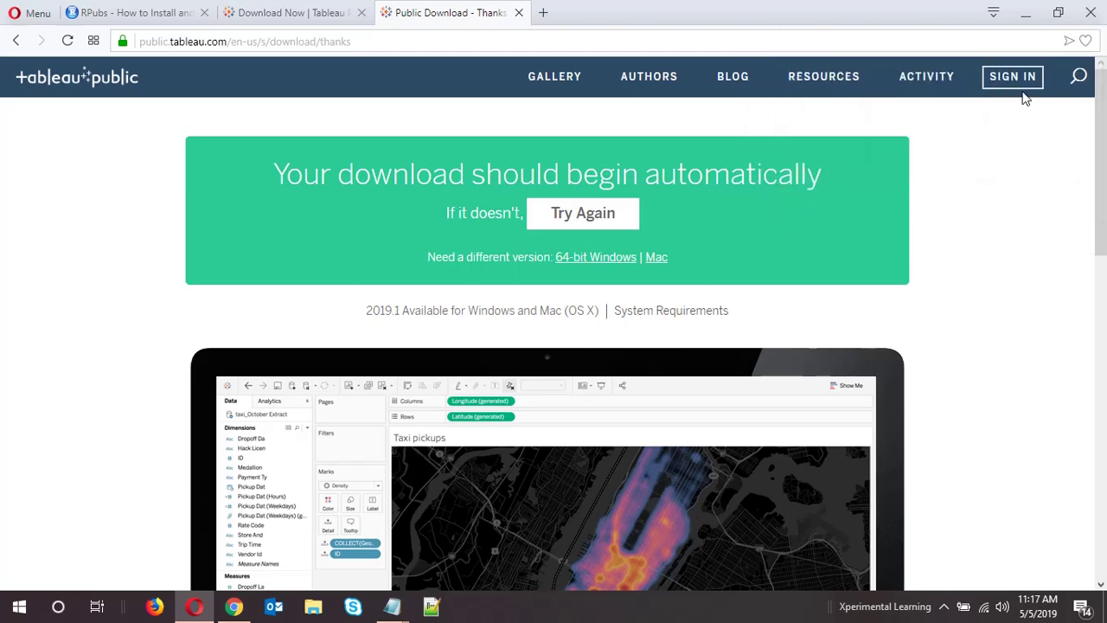
pyautogui.press('super+e')
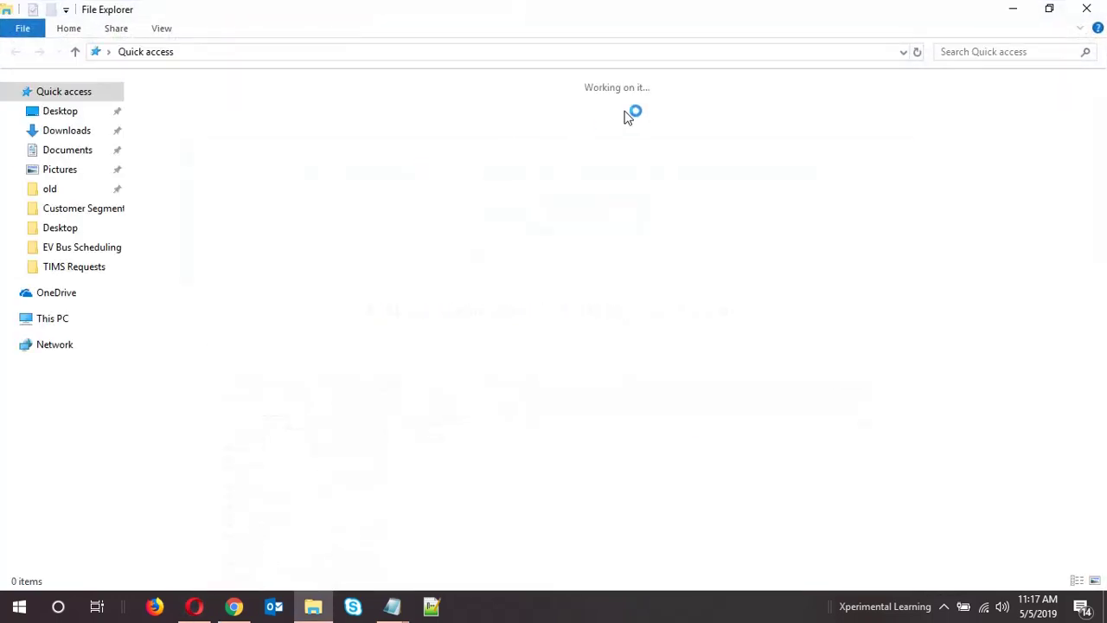
pyautogui.click(76, 135)
pyautogui.click(262, 128)
pyautogui.press('Delete')
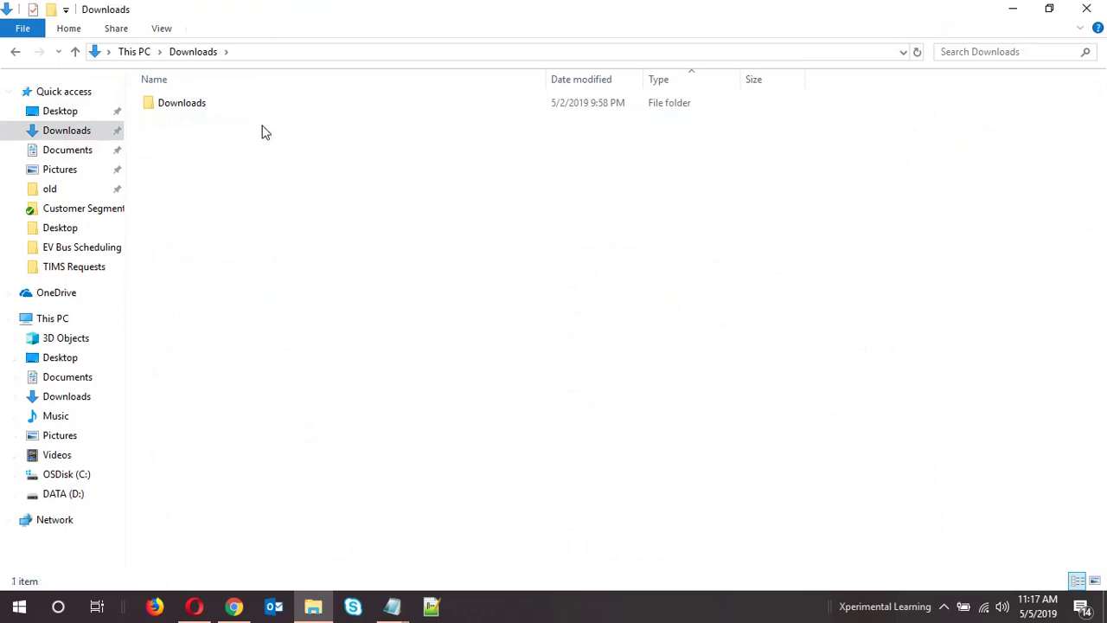
pyautogui.click(1087, 8)
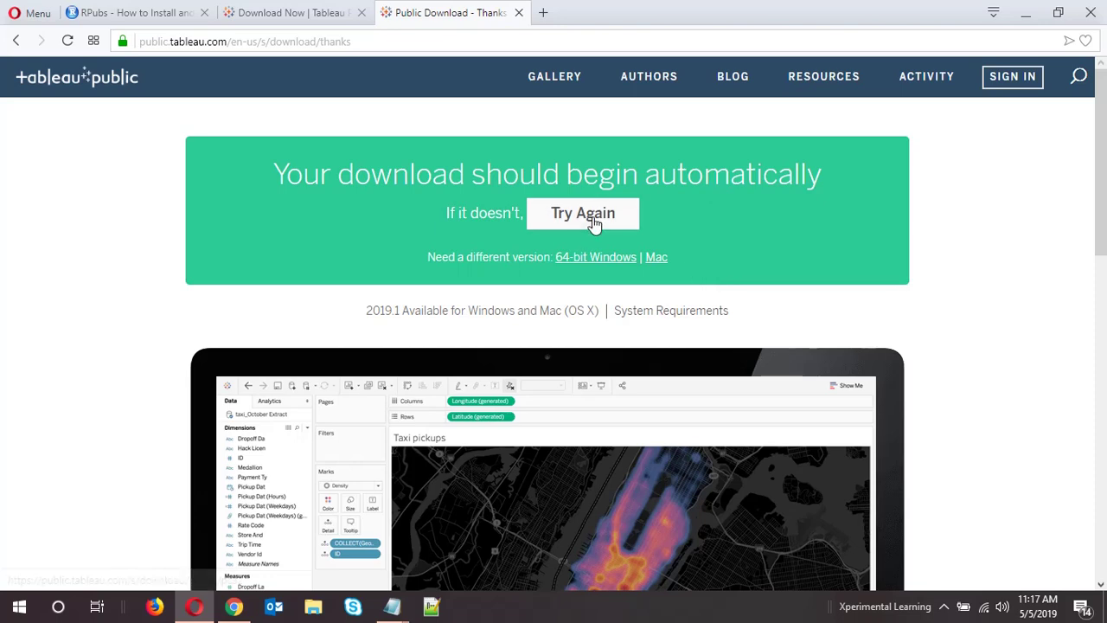
# Retry the download and save TableauPublicDesktop-32bit-10-4-2.exe into Downloads
pyautogui.click(548, 229)
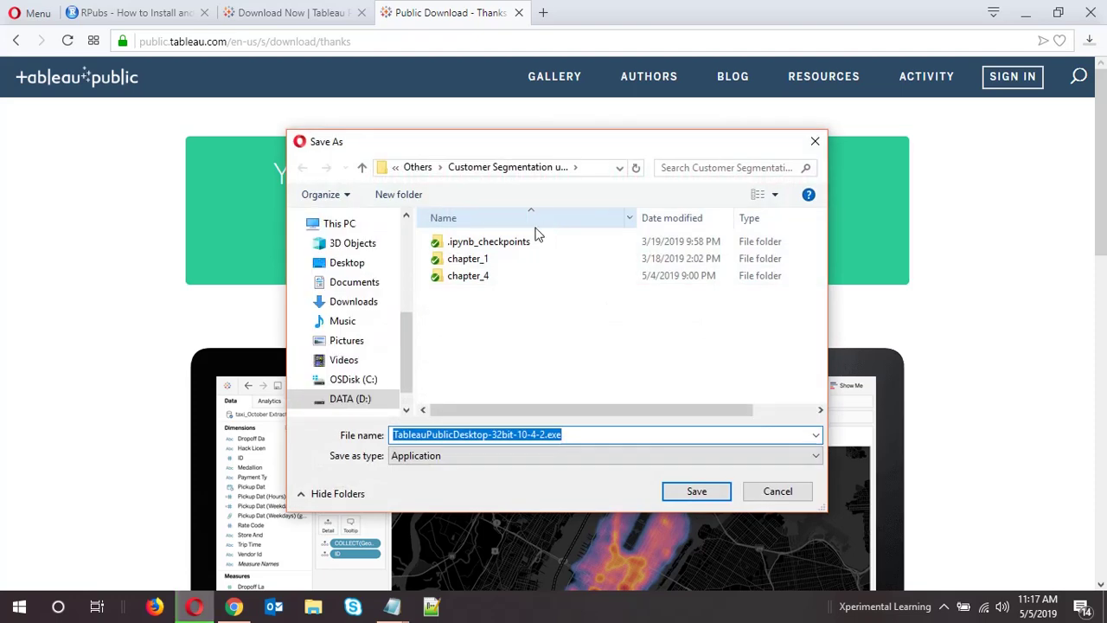
pyautogui.click(362, 302)
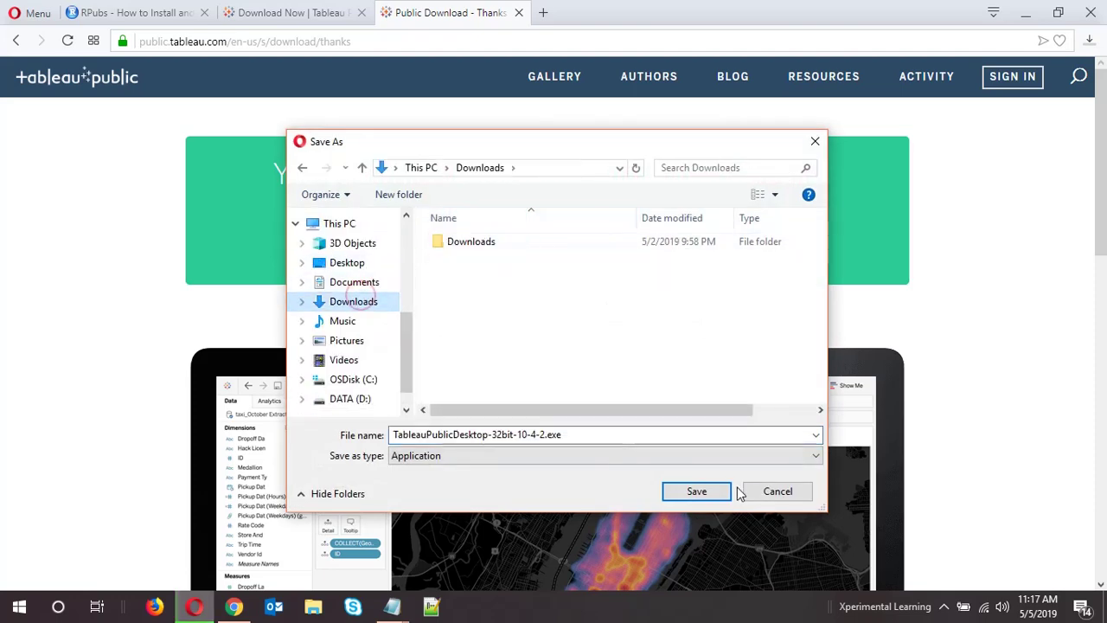
pyautogui.click(702, 491)
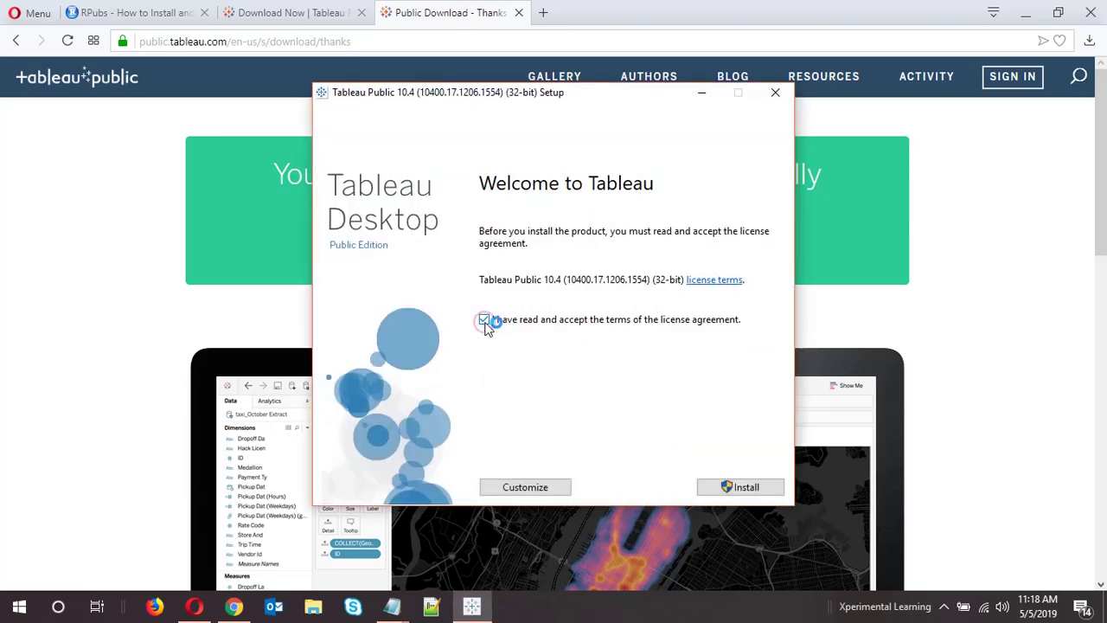
# Accept the license agreement and start installing Tableau Public 10.4 (32-bit)
pyautogui.click(487, 320)
pyautogui.click(705, 489)
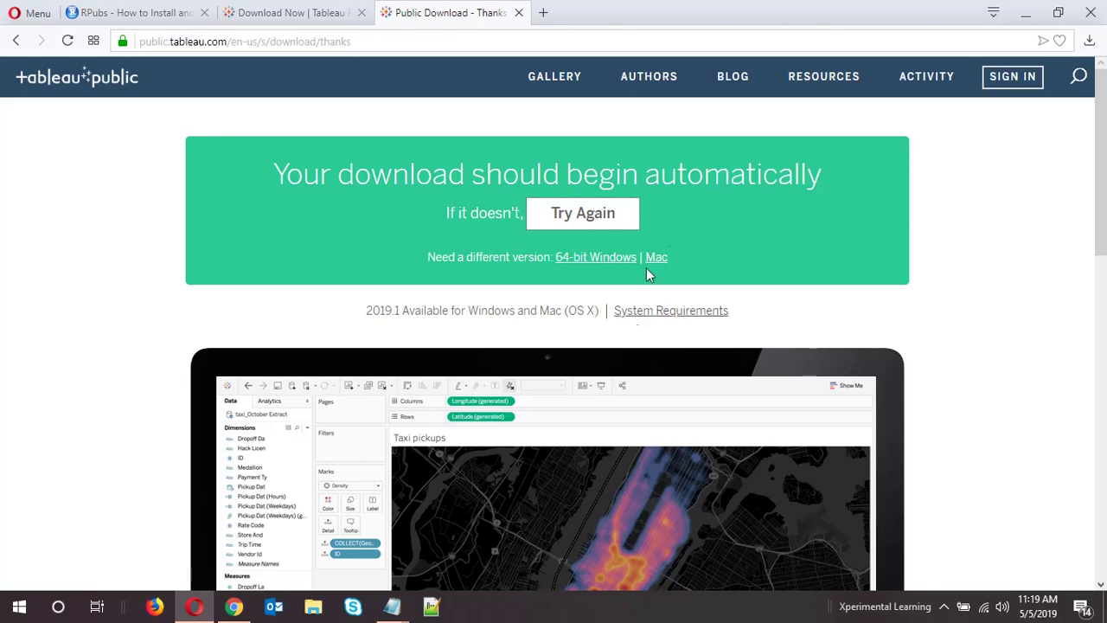
# Return to the RPubs 'How to Install and Use Tableau Public' tutorial and clear the text highlight
pyautogui.click(143, 13)
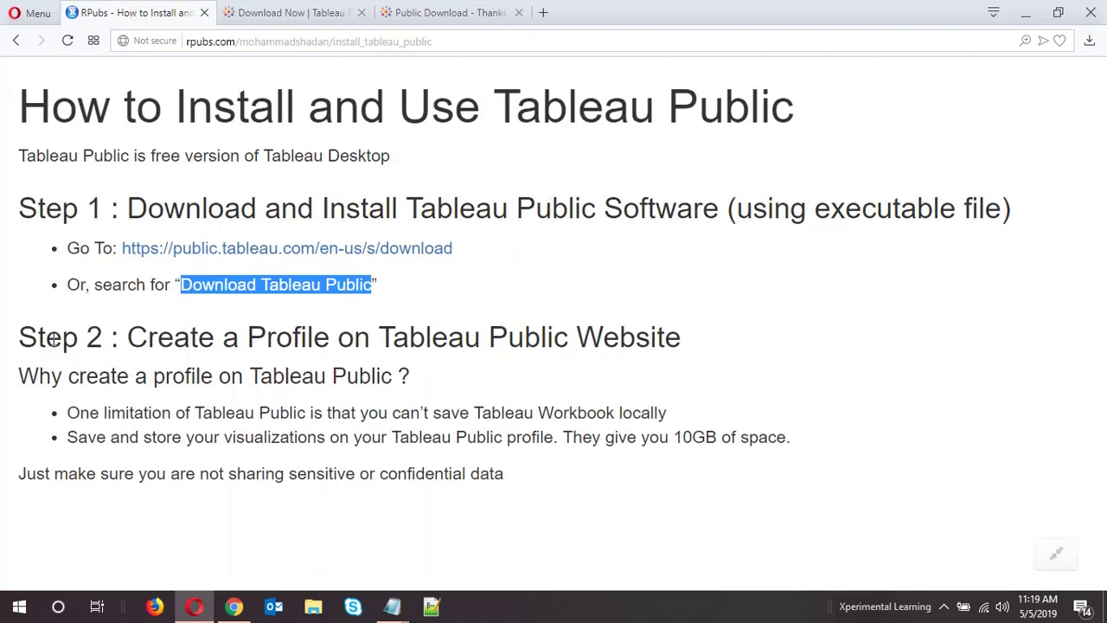
pyautogui.click(393, 350)
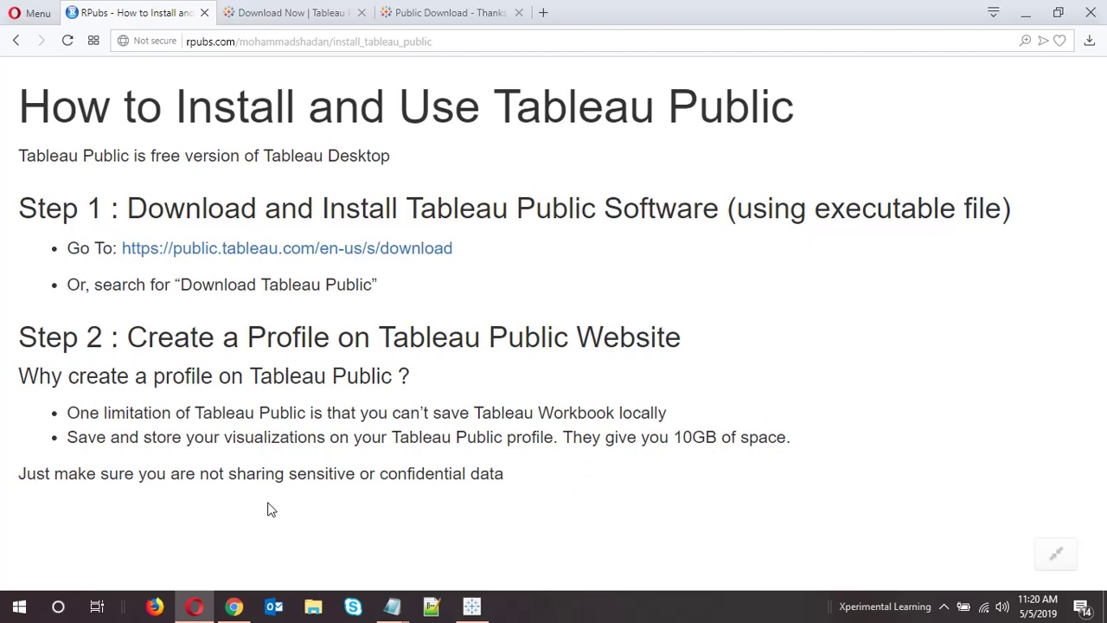
# Bring up Tableau Public, dismiss the Update Tableau notice, and minimize the app
pyautogui.click(472, 606)
pyautogui.click(749, 248)
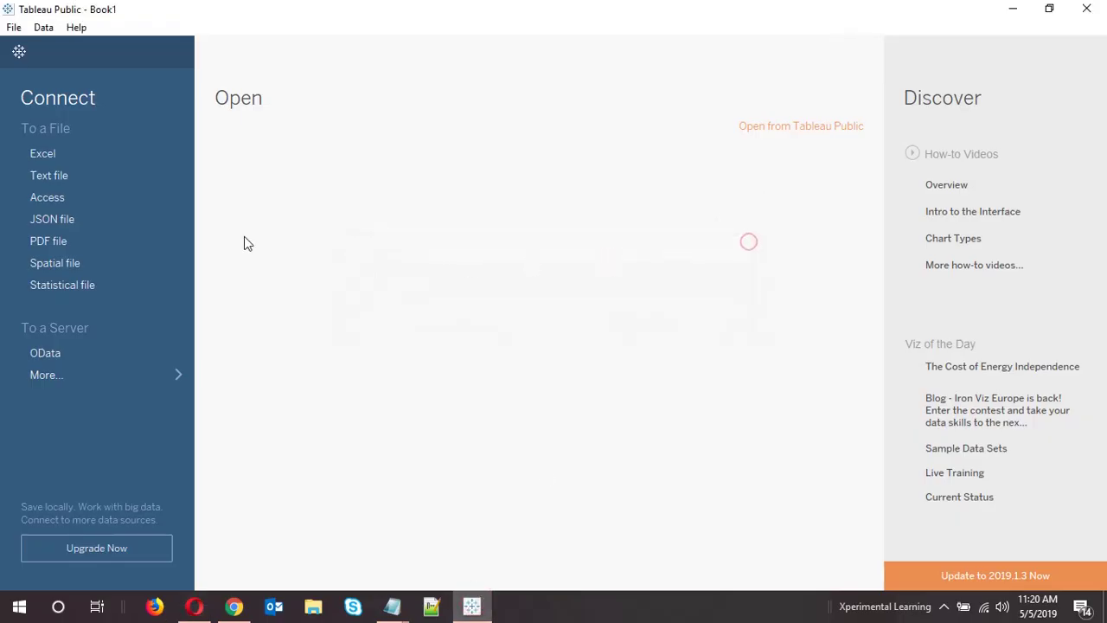
pyautogui.click(1011, 10)
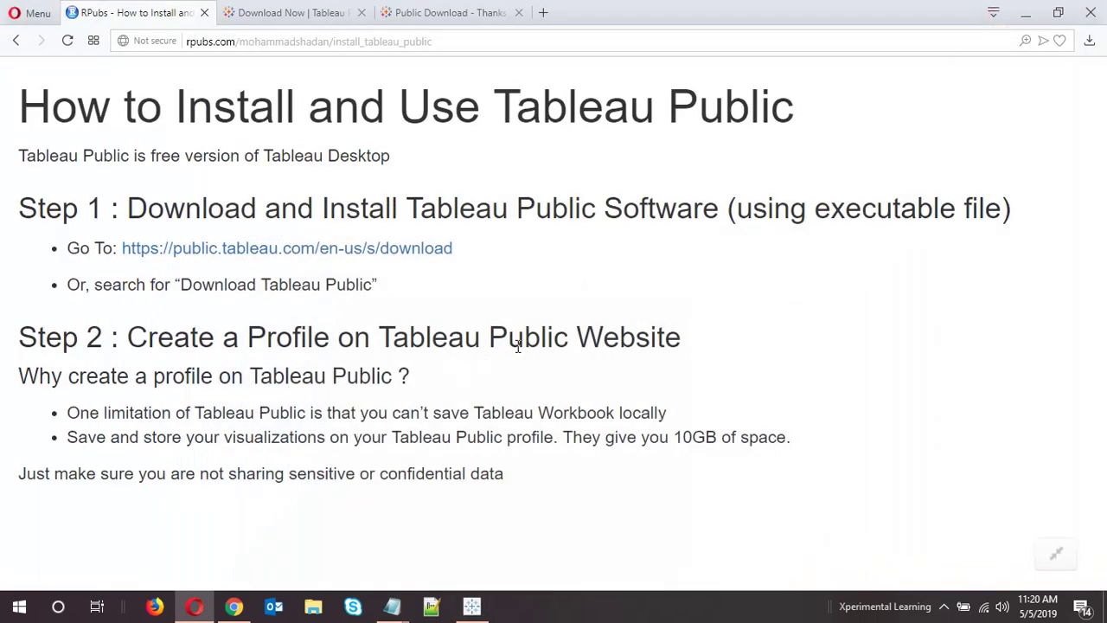
# On the Tableau Public site, open sign-in and choose to create a new profile
pyautogui.click(463, 23)
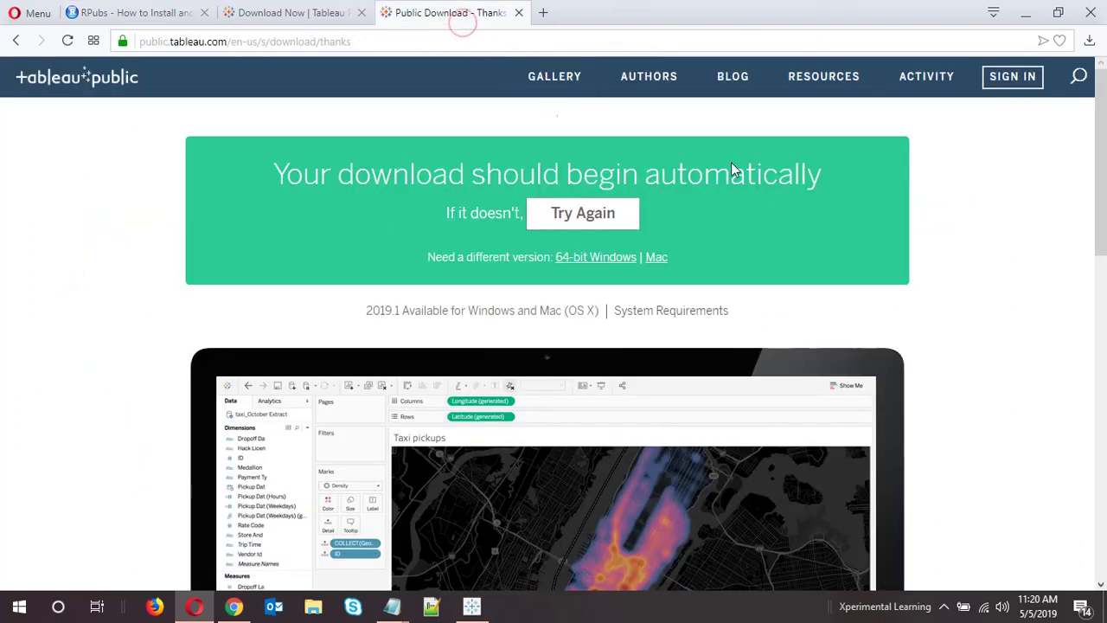
pyautogui.click(994, 90)
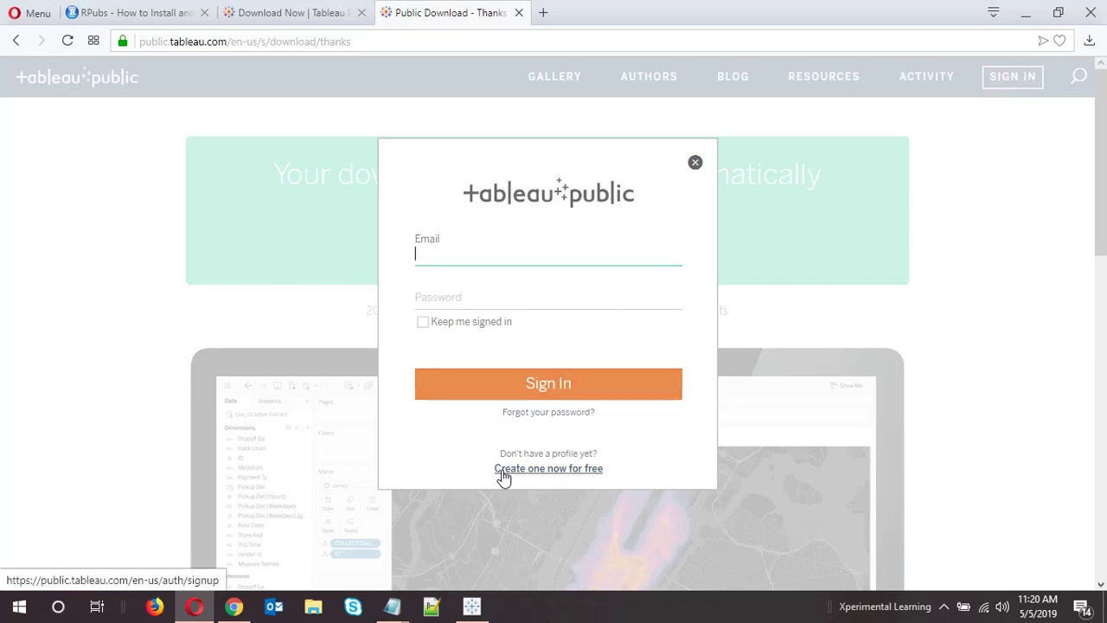
pyautogui.click(501, 472)
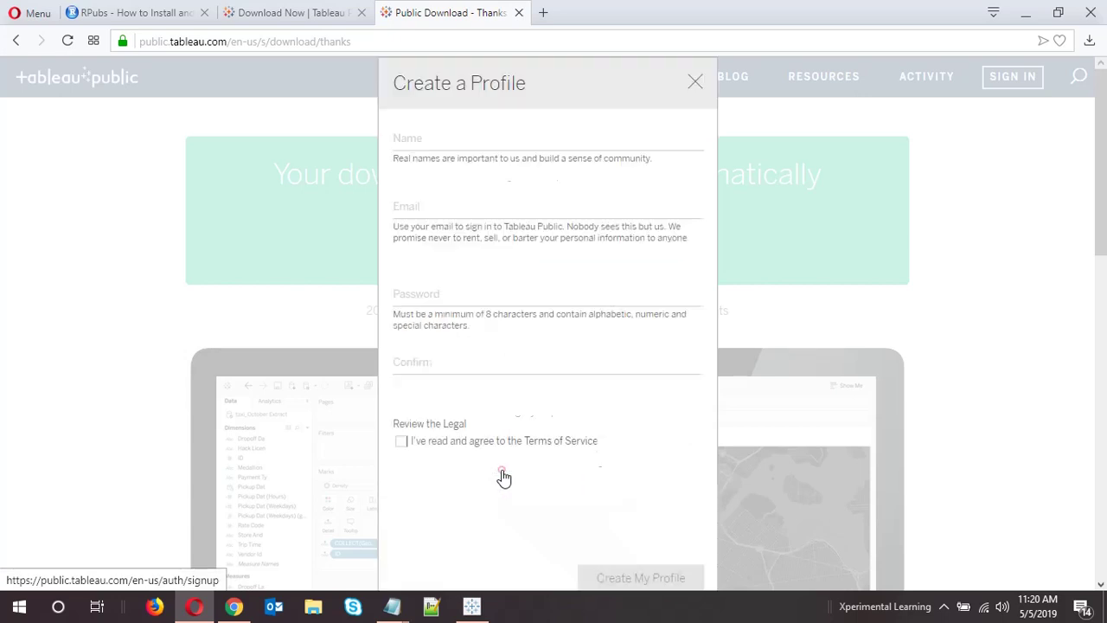
# Fill in the profile name, e-mail address, password and password confirmation
pyautogui.click(507, 136)
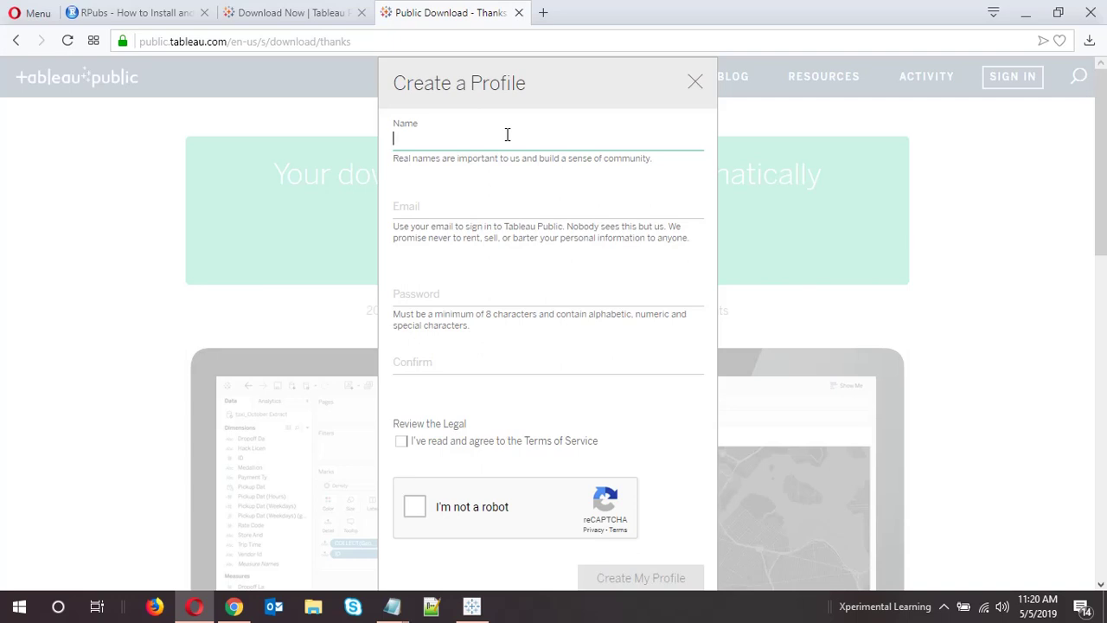
pyautogui.write('X')
pyautogui.write('permiman')
pyautogui.press('BackSpace')
pyautogui.press('BackSpace')
pyautogui.press('BackSpace')
pyautogui.write('n')
pyautogui.press('BackSpace')
pyautogui.press('BackSpace')
pyautogui.press('BackSpace')
pyautogui.write('imental Learning')
pyautogui.press('Tab')
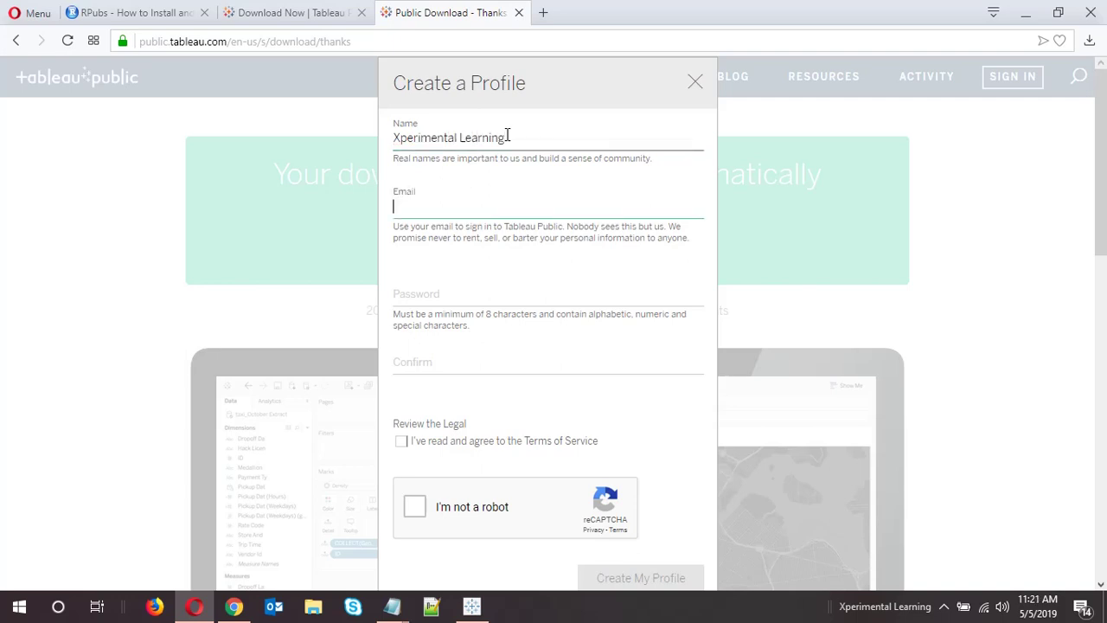
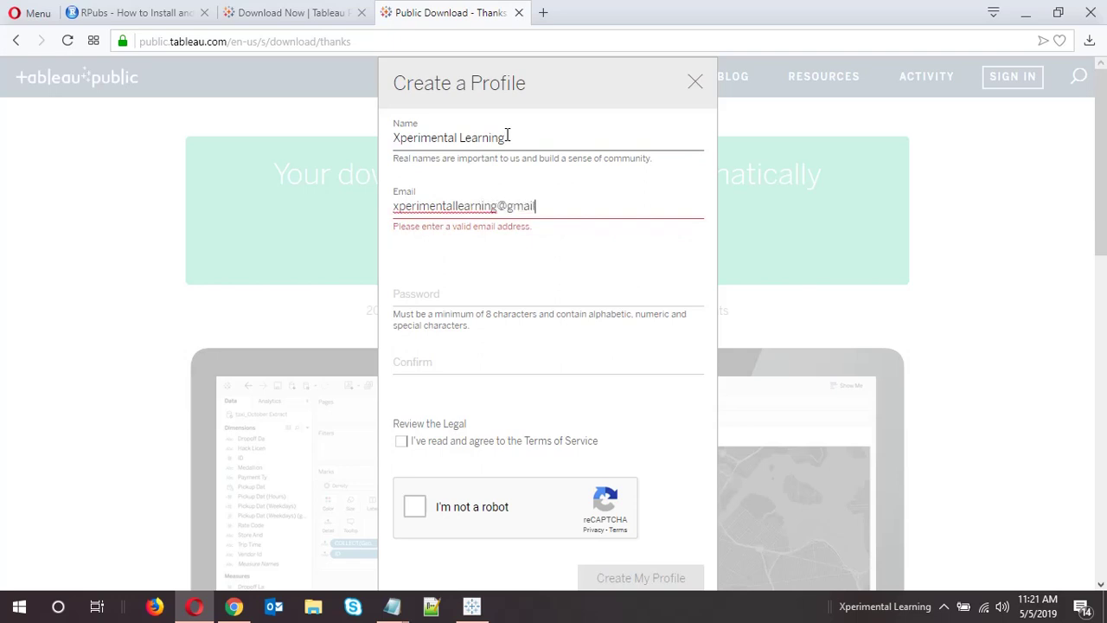
pyautogui.press('Tab')
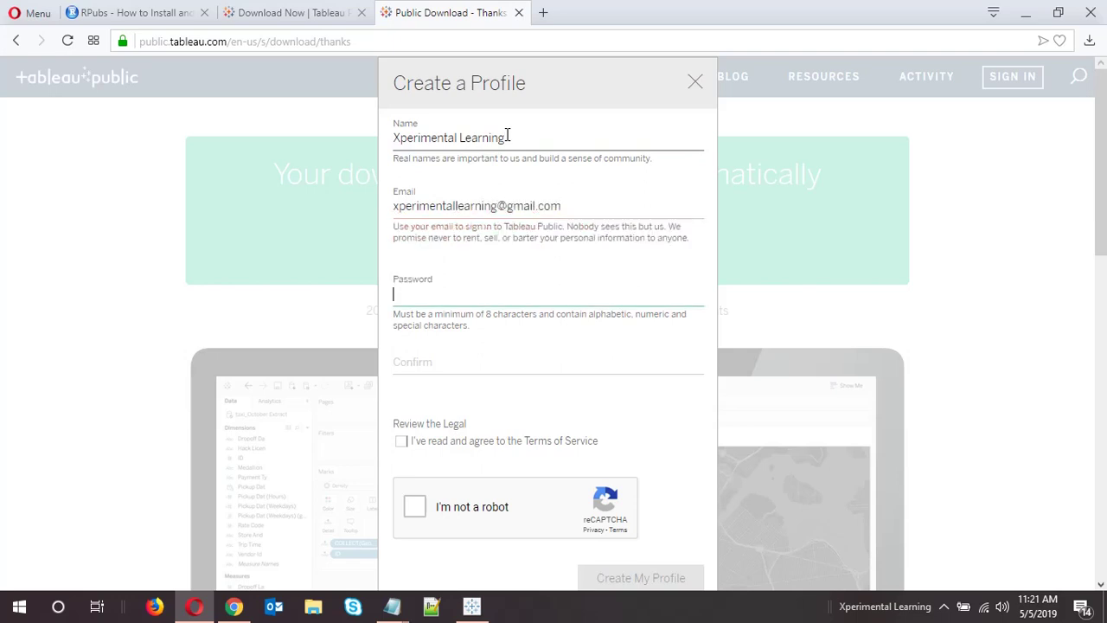
pyautogui.write('*****')
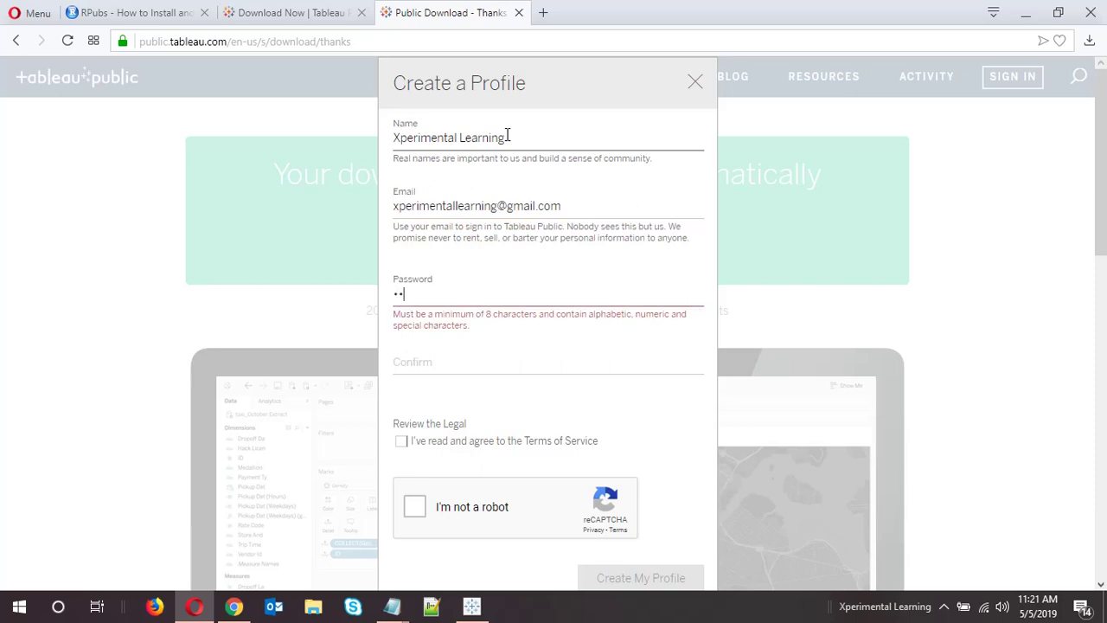
pyautogui.write('******')
pyautogui.press('Tab')
pyautogui.write('*****')
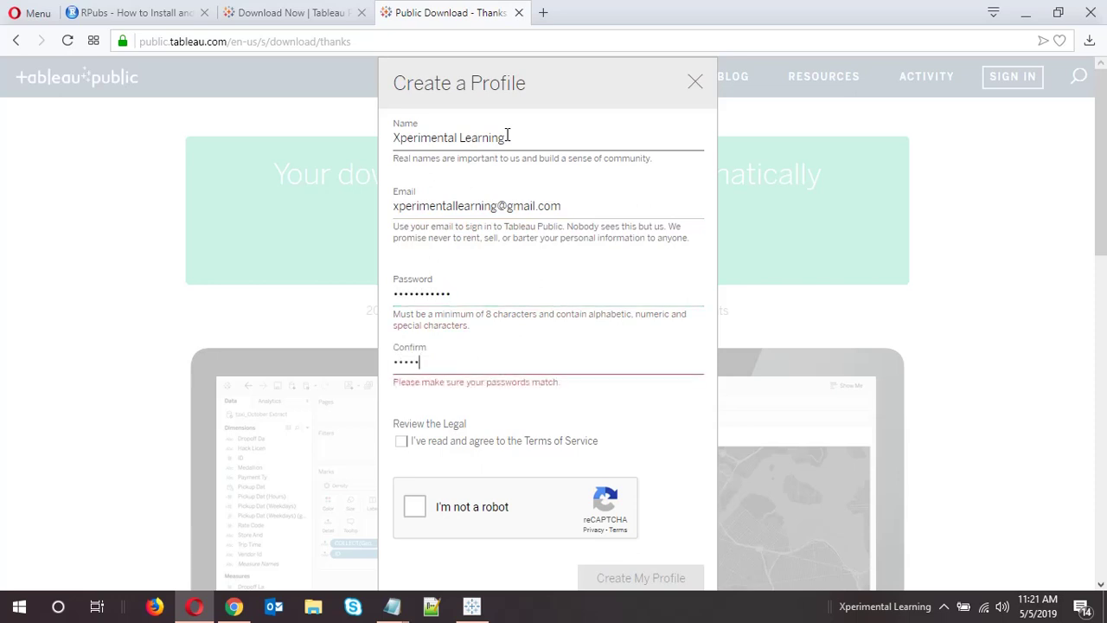
pyautogui.write('******')
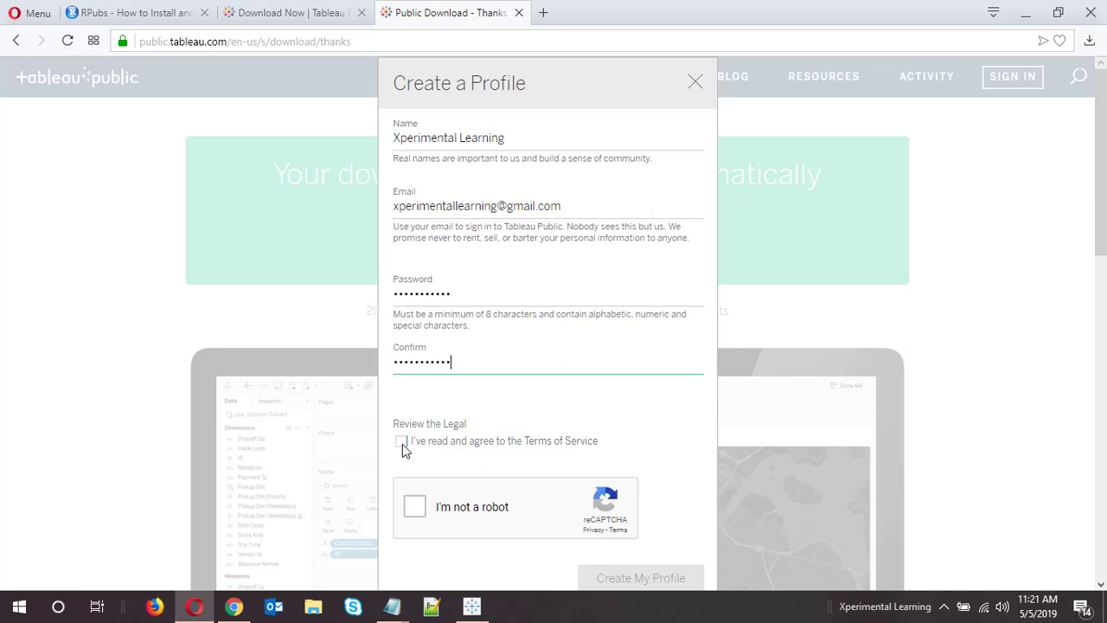
# Accept the Terms of Service, pass the reCAPTCHA, and submit Create My Profile
pyautogui.click(401, 443)
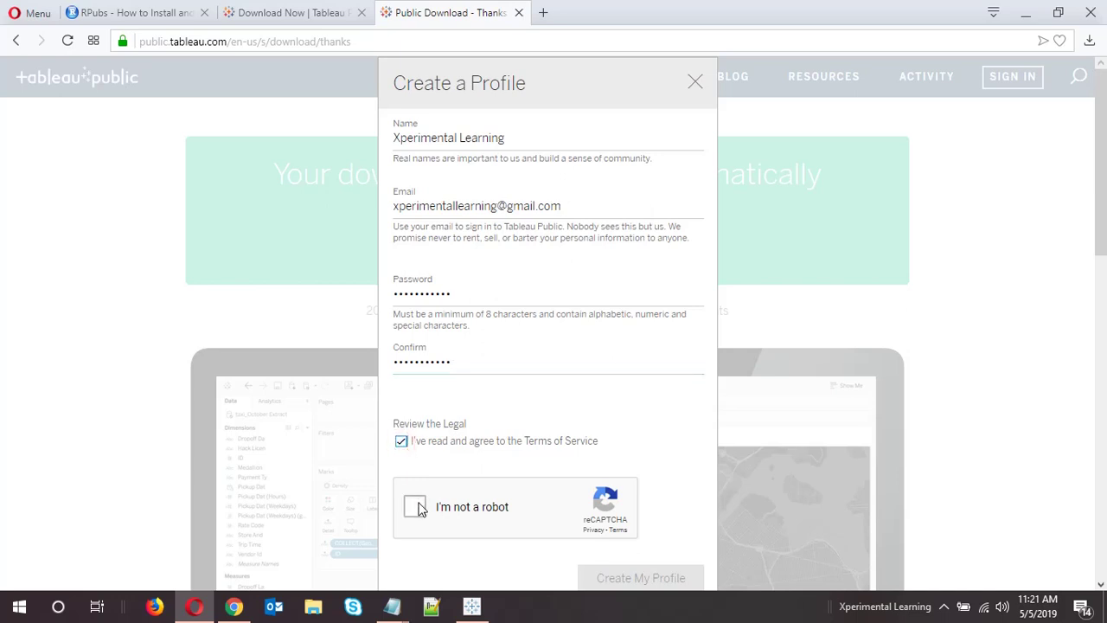
pyautogui.click(417, 506)
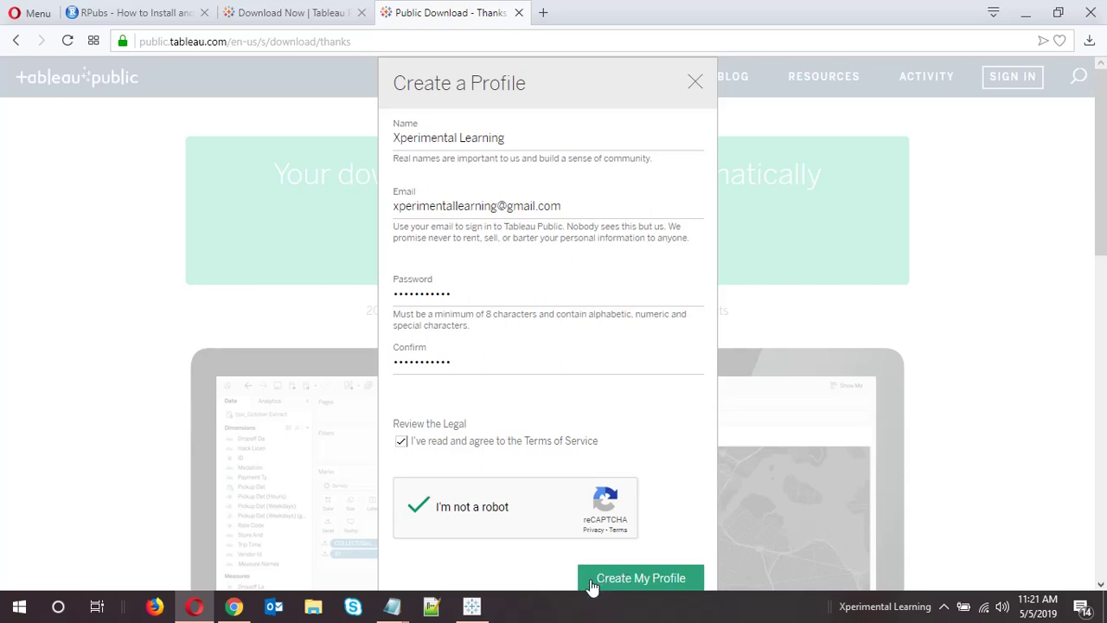
pyautogui.click(593, 585)
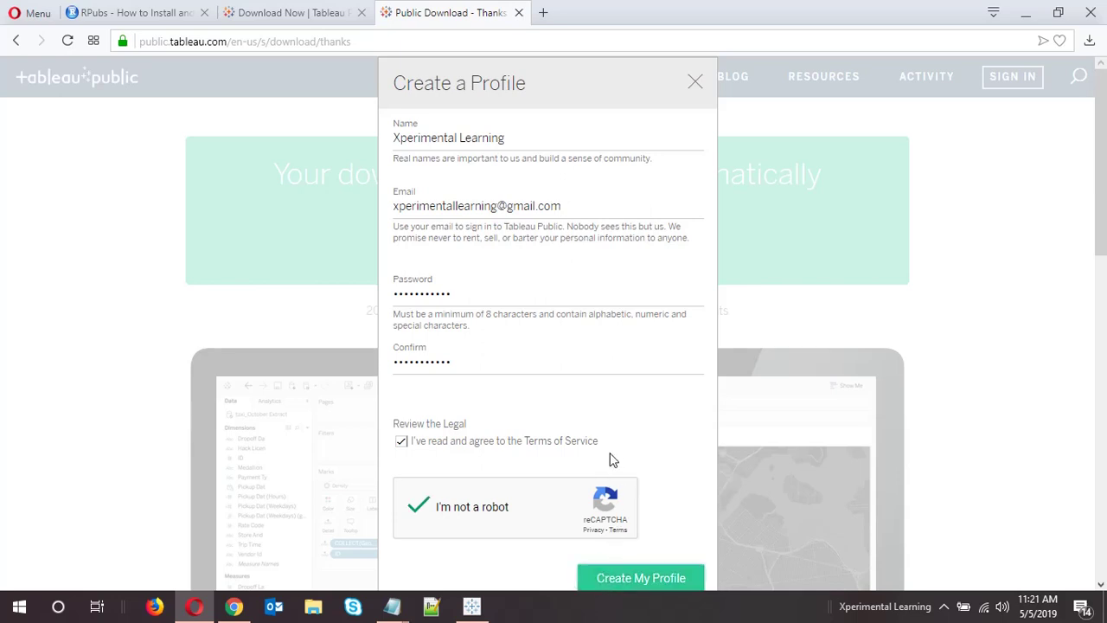
pyautogui.click(639, 584)
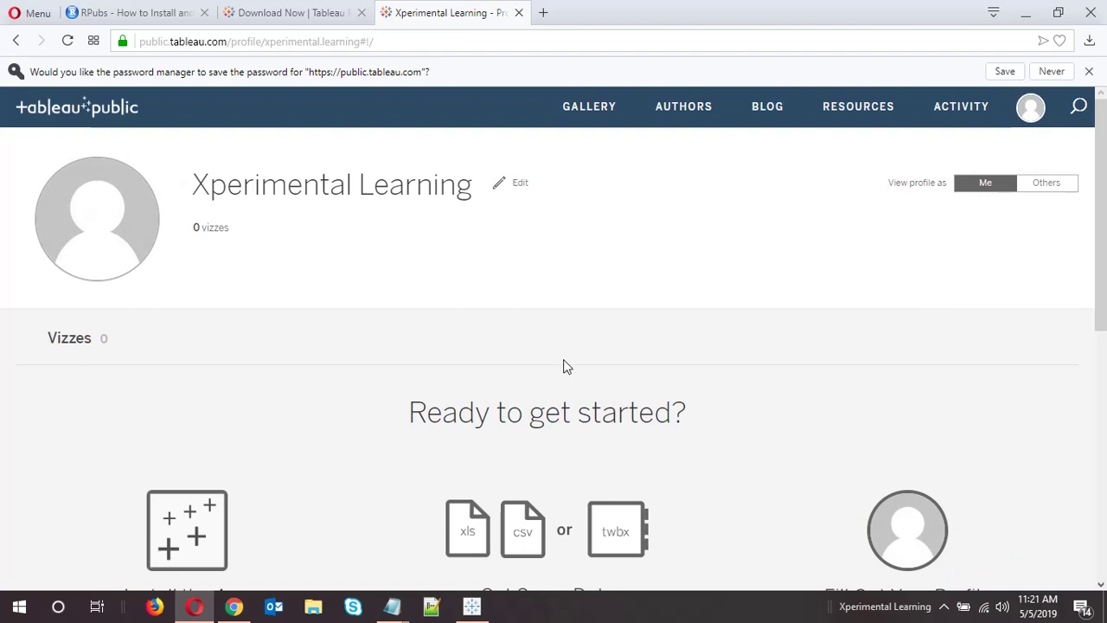
# Look over the profile's Install the App and Get Some Data sections, then show the desktop
pyautogui.scroll(-2, 563, 367)
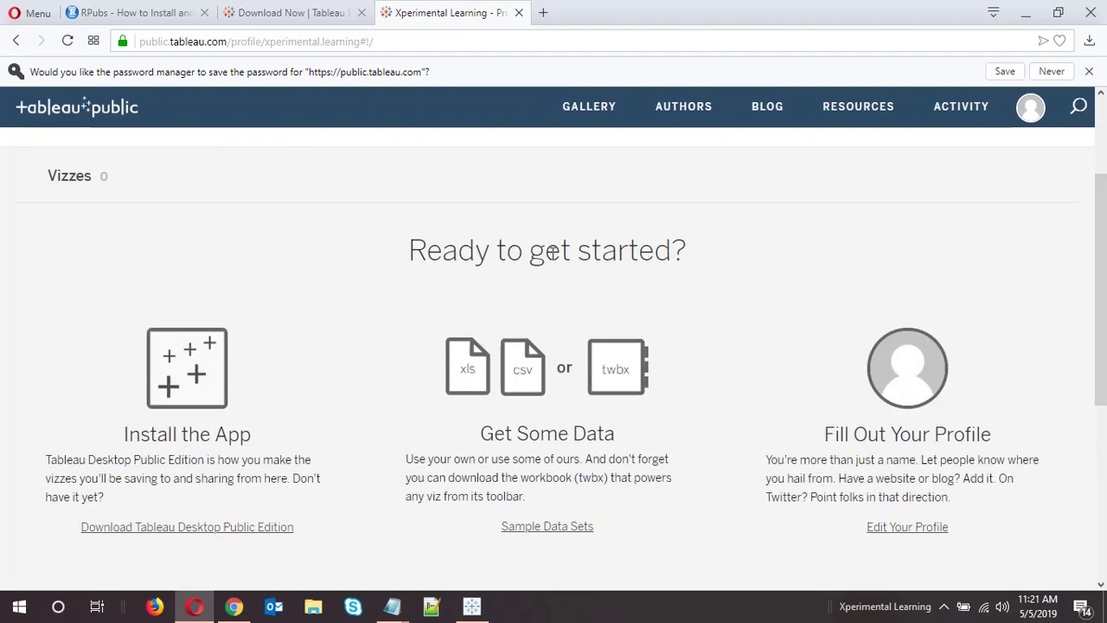
pyautogui.moveTo(123, 435); pyautogui.dragTo(267, 432)
pyautogui.click(290, 431)
pyautogui.moveTo(482, 434); pyautogui.dragTo(644, 452)
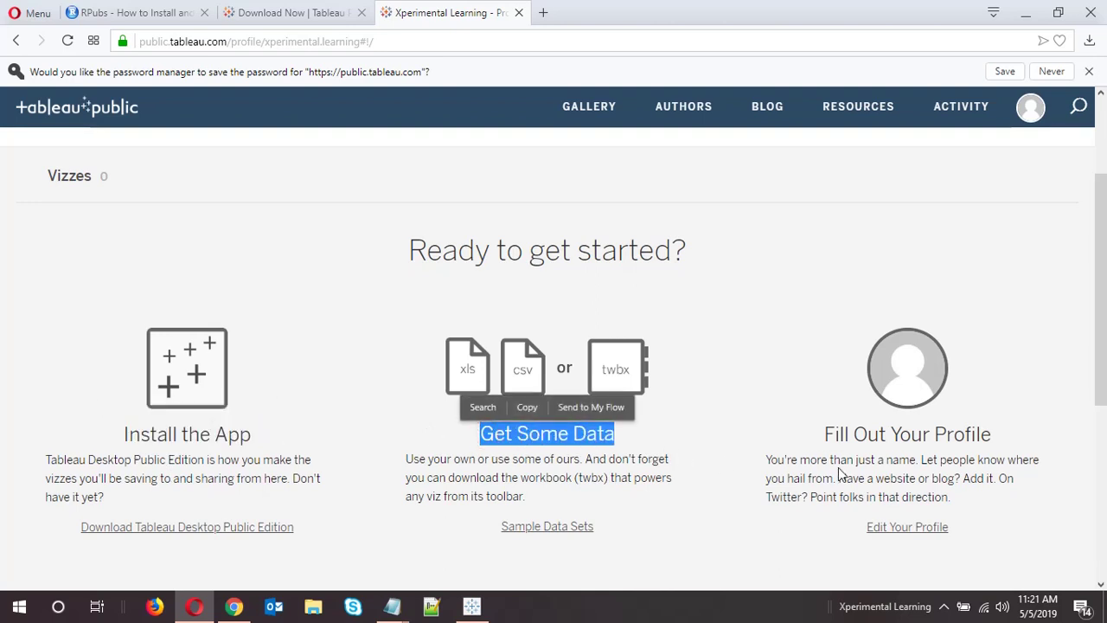
pyautogui.scroll(-3, 643, 493)
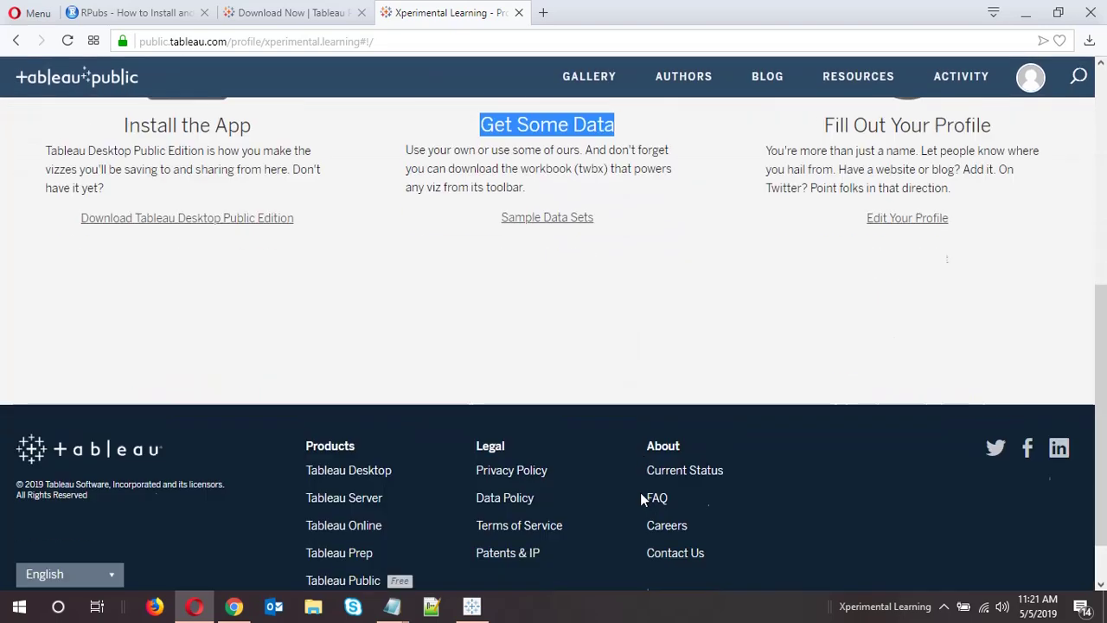
pyautogui.scroll(5, 635, 494)
pyautogui.click(700, 426)
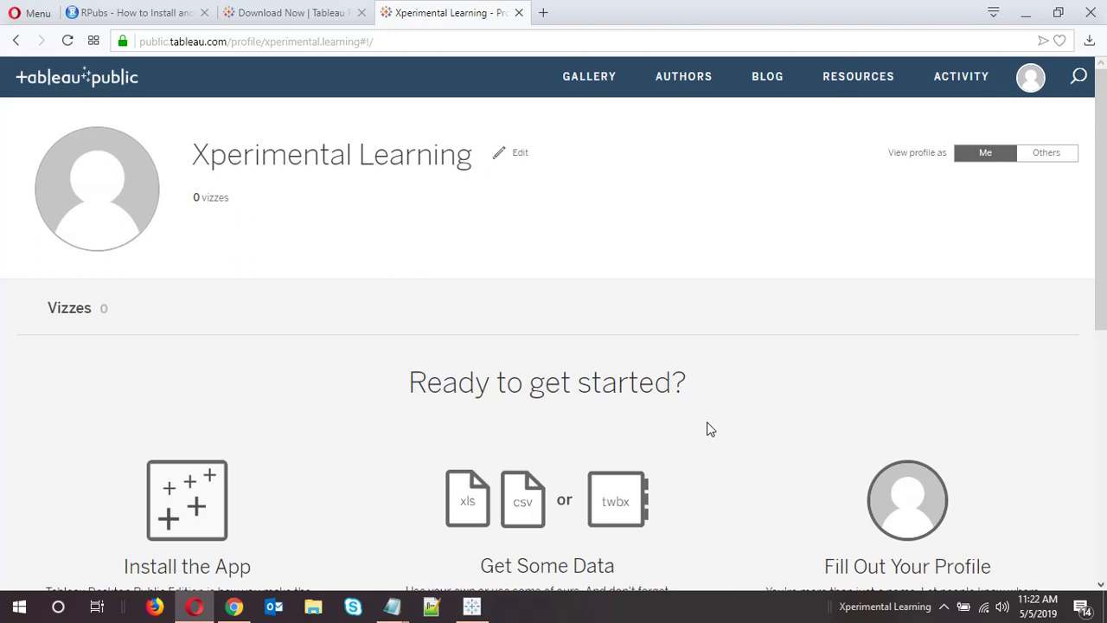
pyautogui.press('super+d')
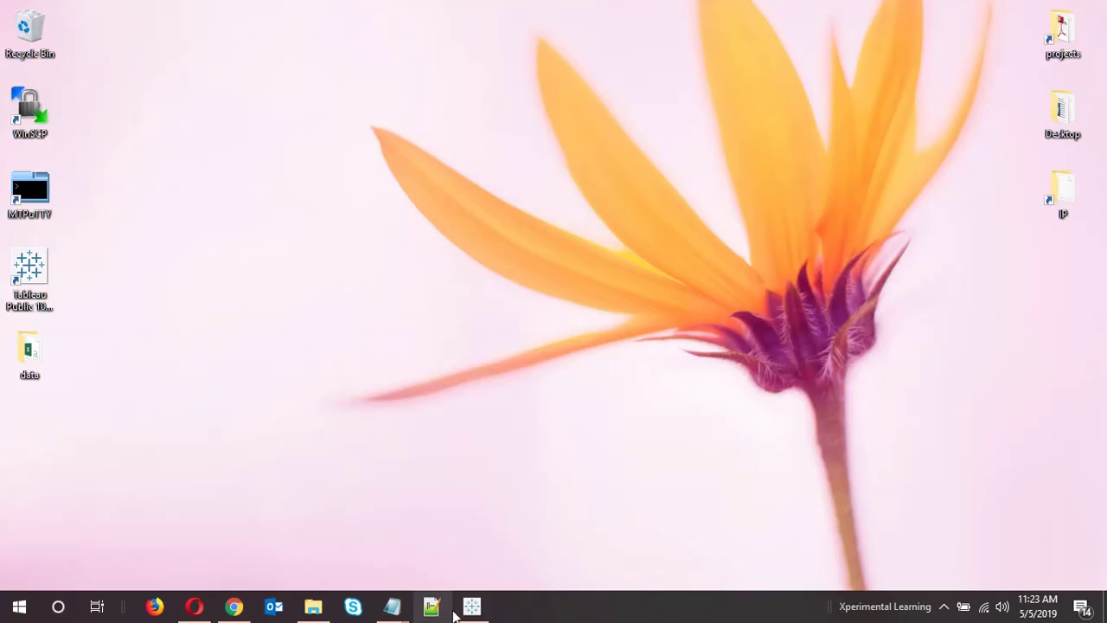
# Bring up Tableau Public and connect to diamonds.csv in the Desktop data folder as a text file
pyautogui.click(464, 609)
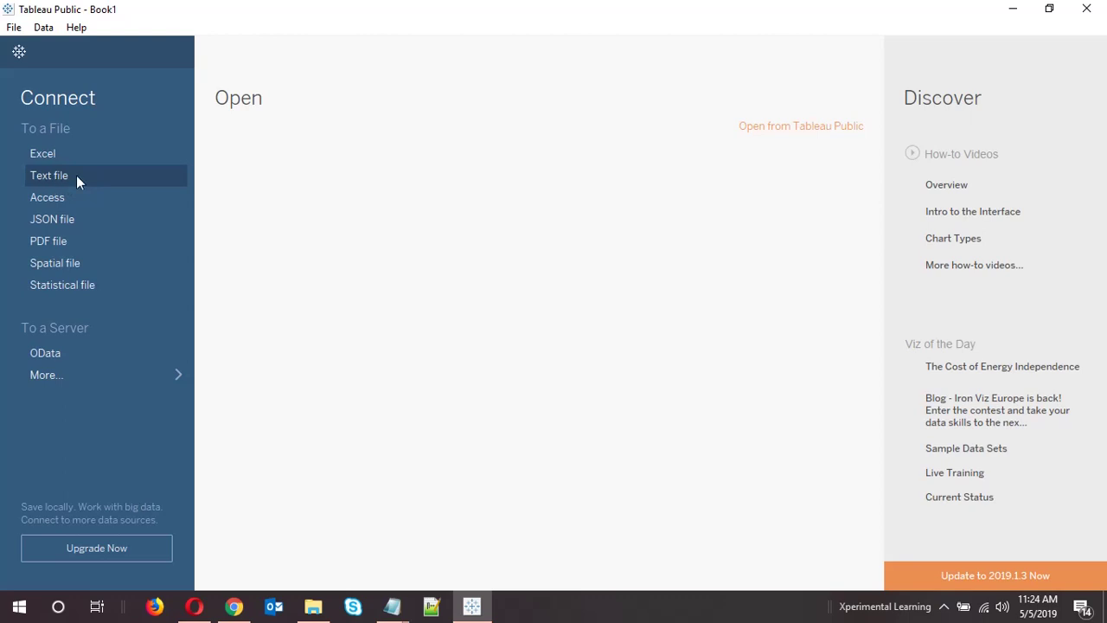
pyautogui.click(76, 174)
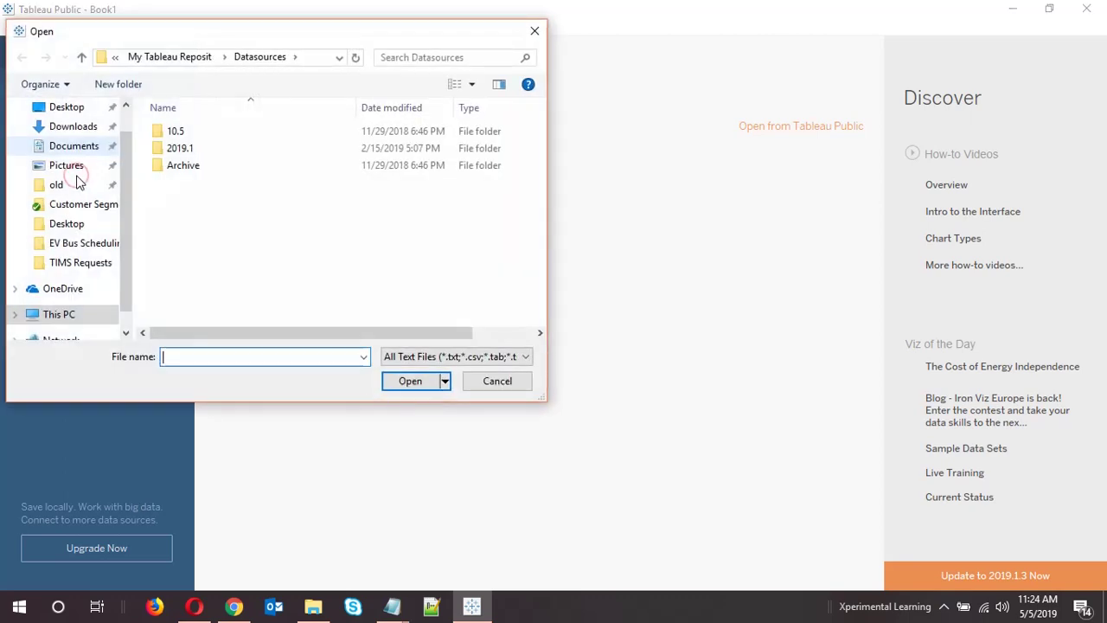
pyautogui.click(84, 179)
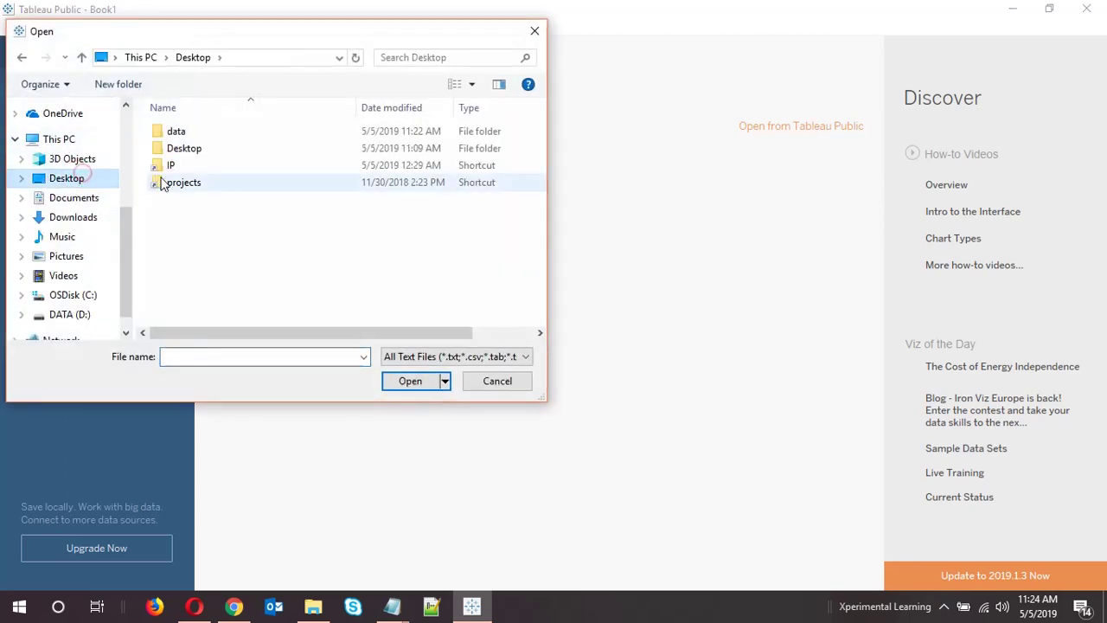
pyautogui.doubleClick(190, 131)
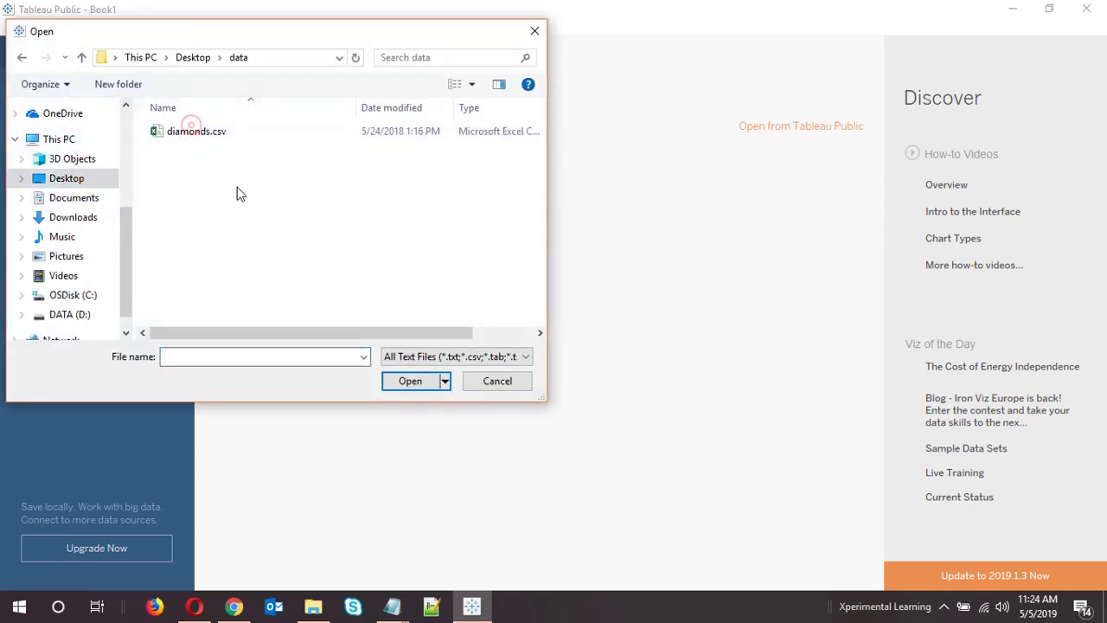
pyautogui.doubleClick(218, 139)
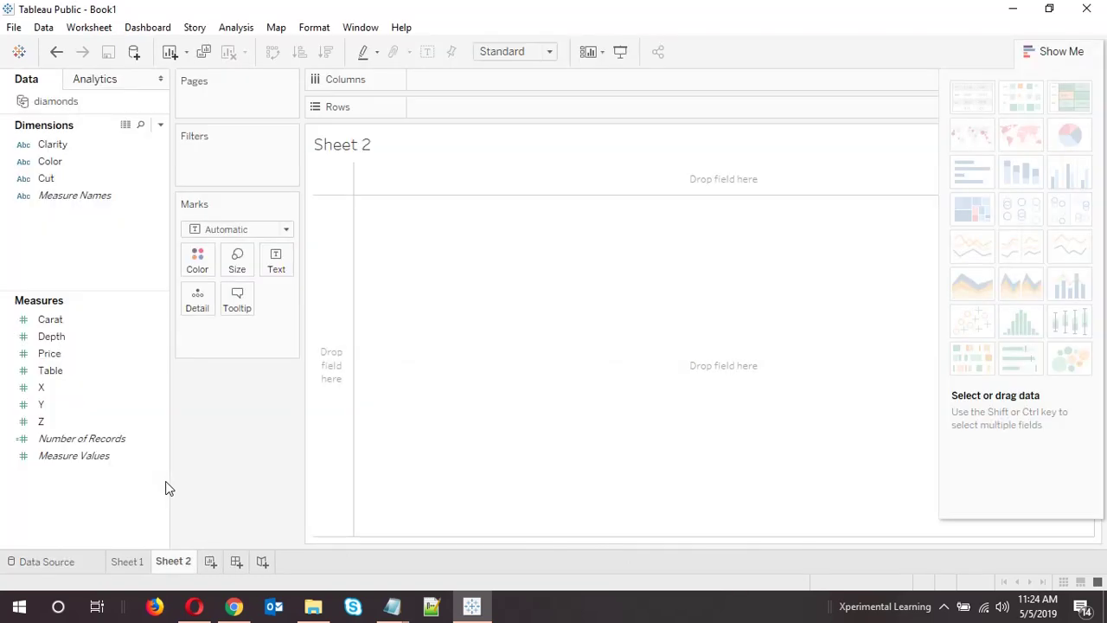
# Collapse the chart suggestions and rename Sheet 2 to 'barplot'
pyautogui.click(1057, 51)
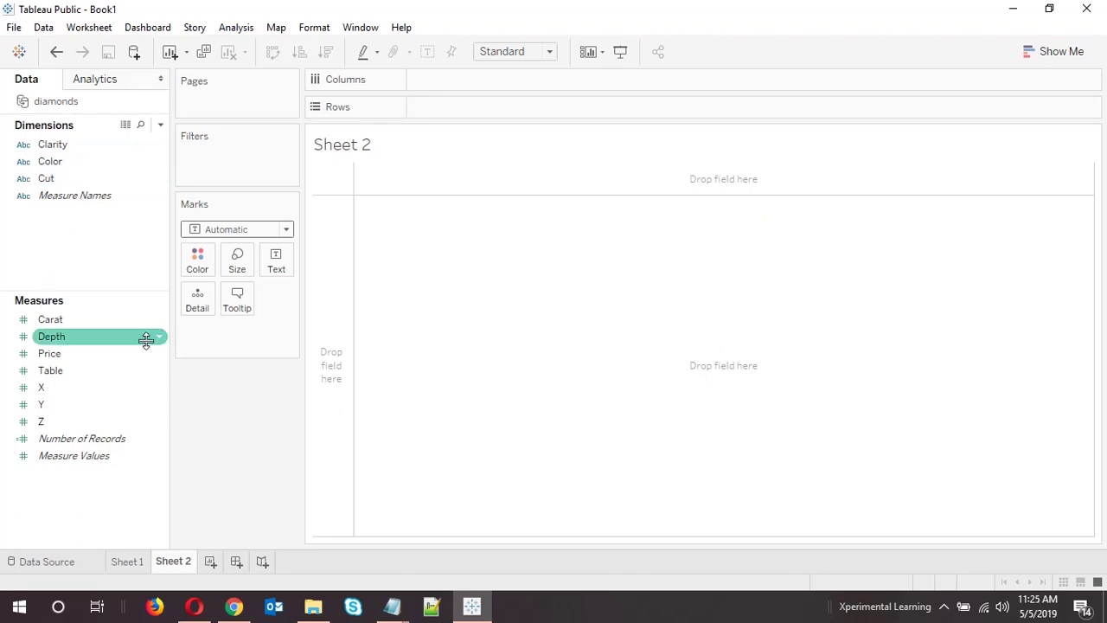
pyautogui.doubleClick(175, 561)
pyautogui.write('bar')
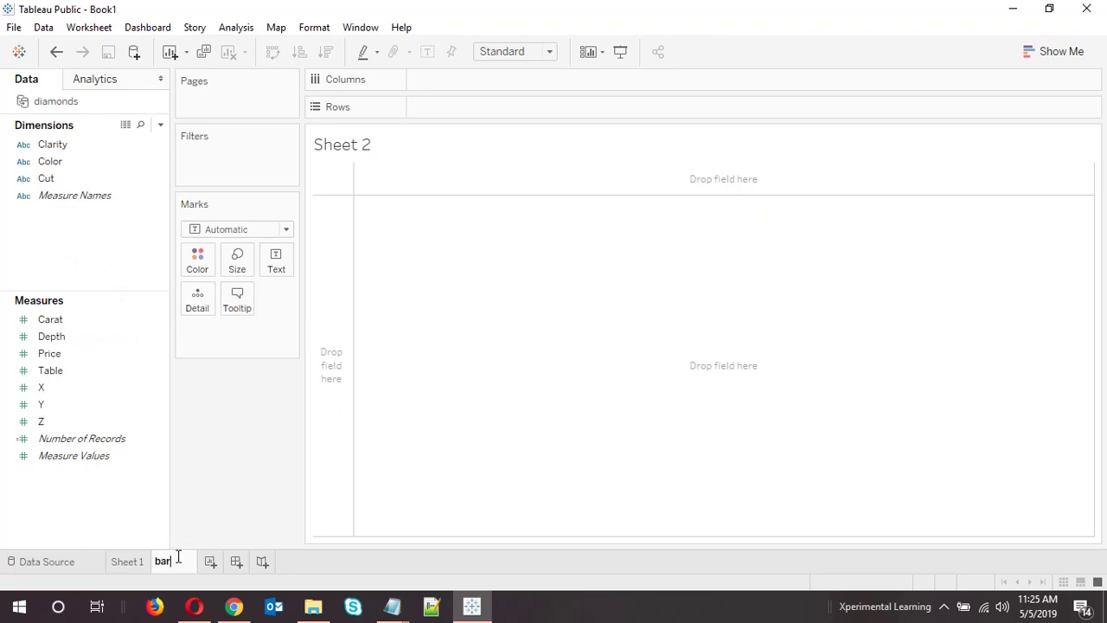
pyautogui.write('plot')
pyautogui.click(469, 393)
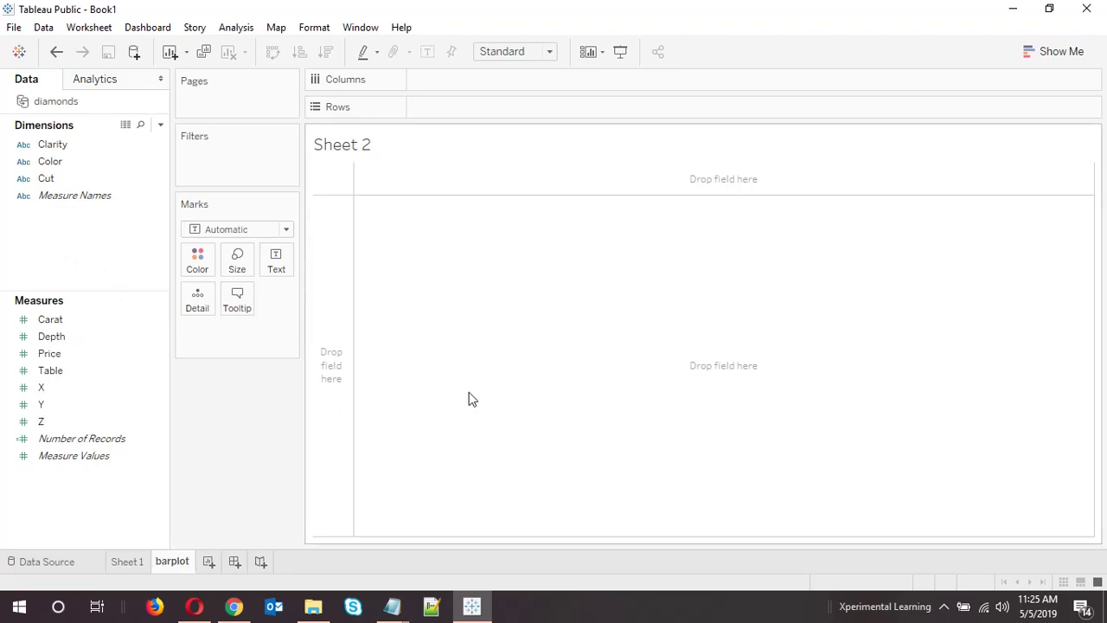
# Look over the Color, Cut and Clarity dimensions, then go to the diamonds data source page
pyautogui.click(86, 167)
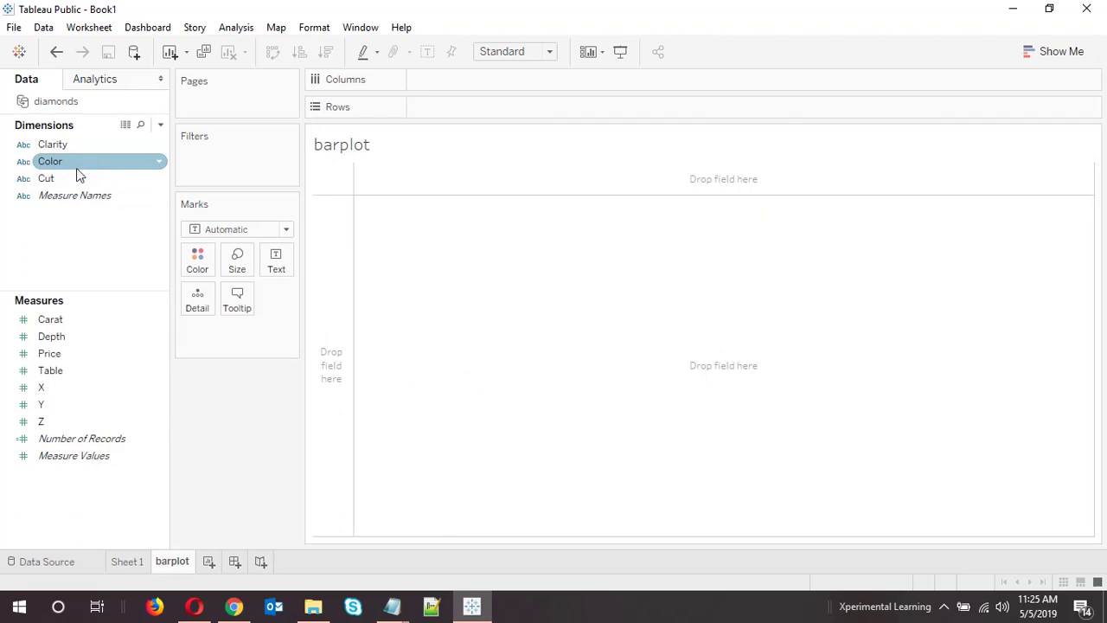
pyautogui.click(76, 177)
pyautogui.click(77, 149)
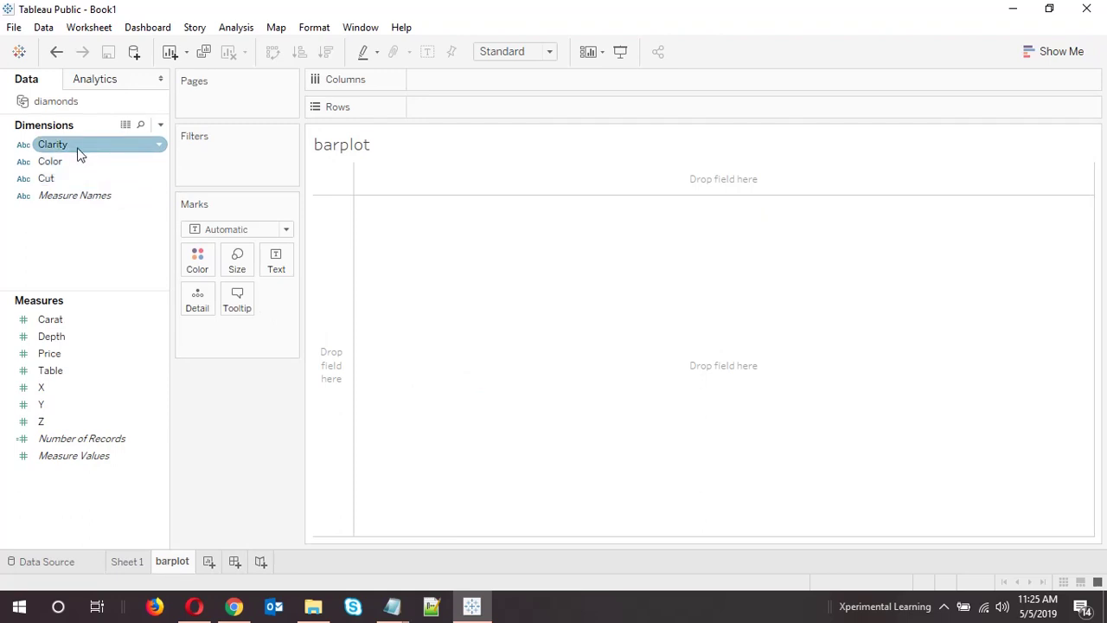
pyautogui.click(77, 162)
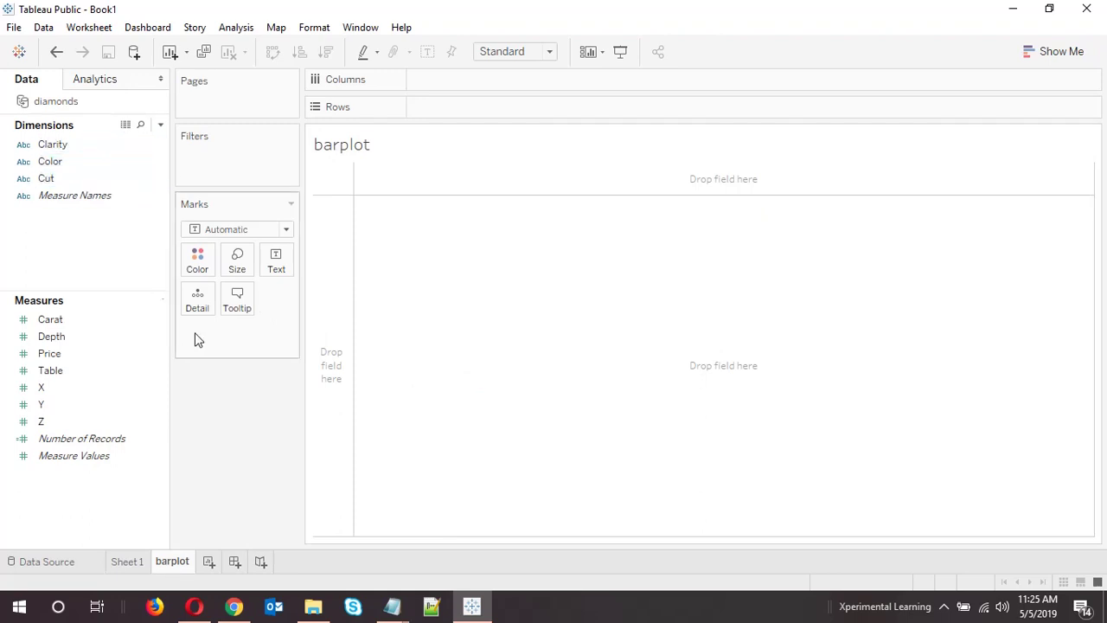
pyautogui.click(73, 562)
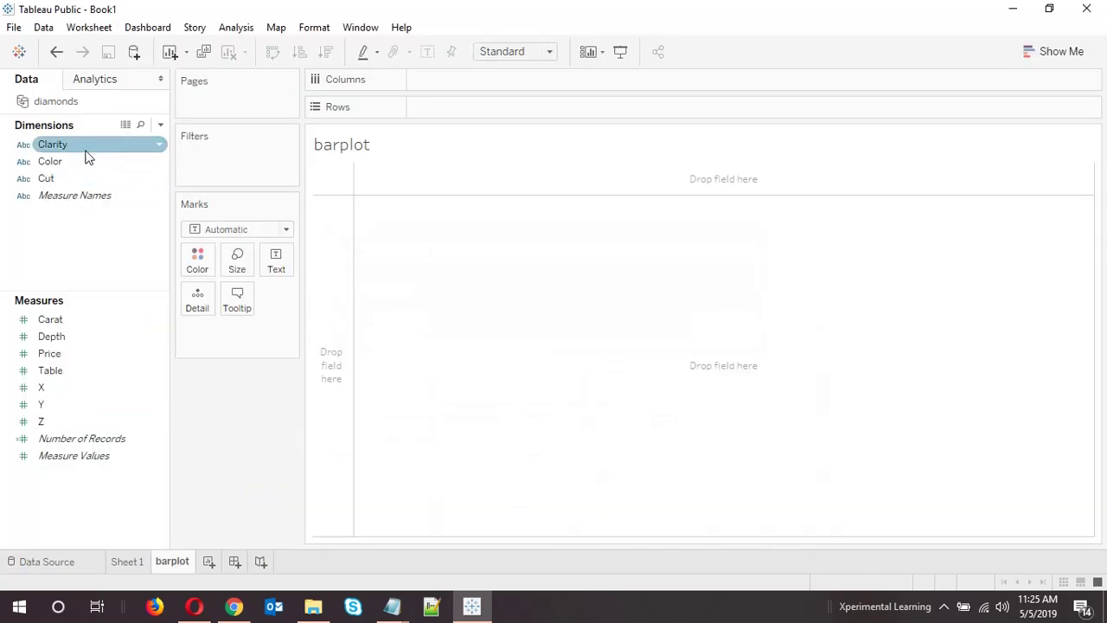
# Chart Number of Records by Cut with mark labels showing each count (1,610 to 21,551)
pyautogui.moveTo(68, 179); pyautogui.dragTo(481, 87)
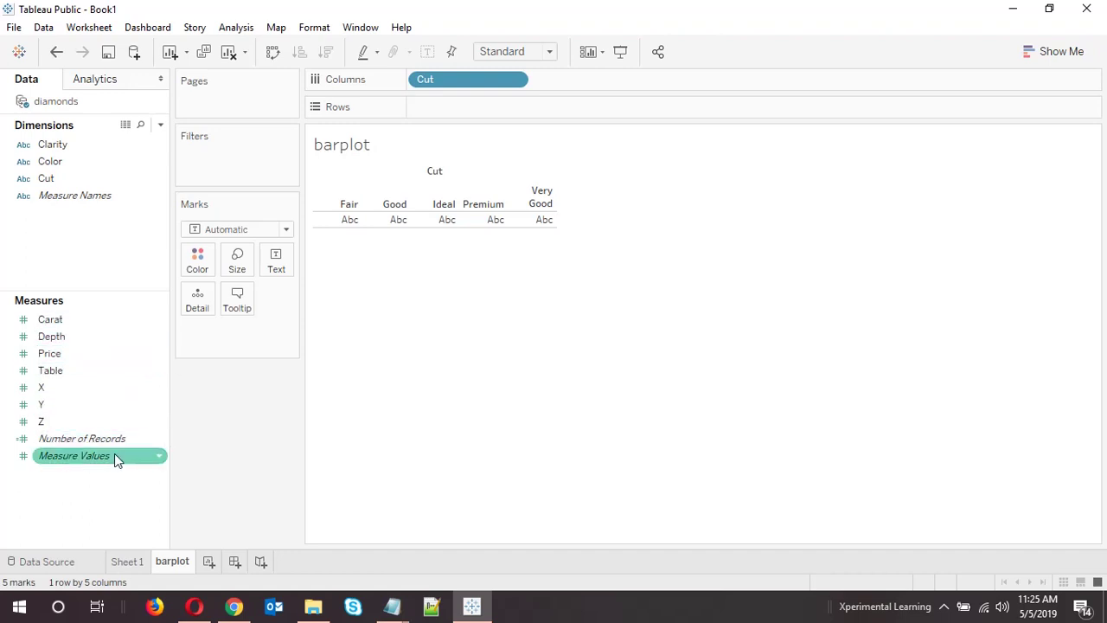
pyautogui.moveTo(103, 443); pyautogui.dragTo(526, 115)
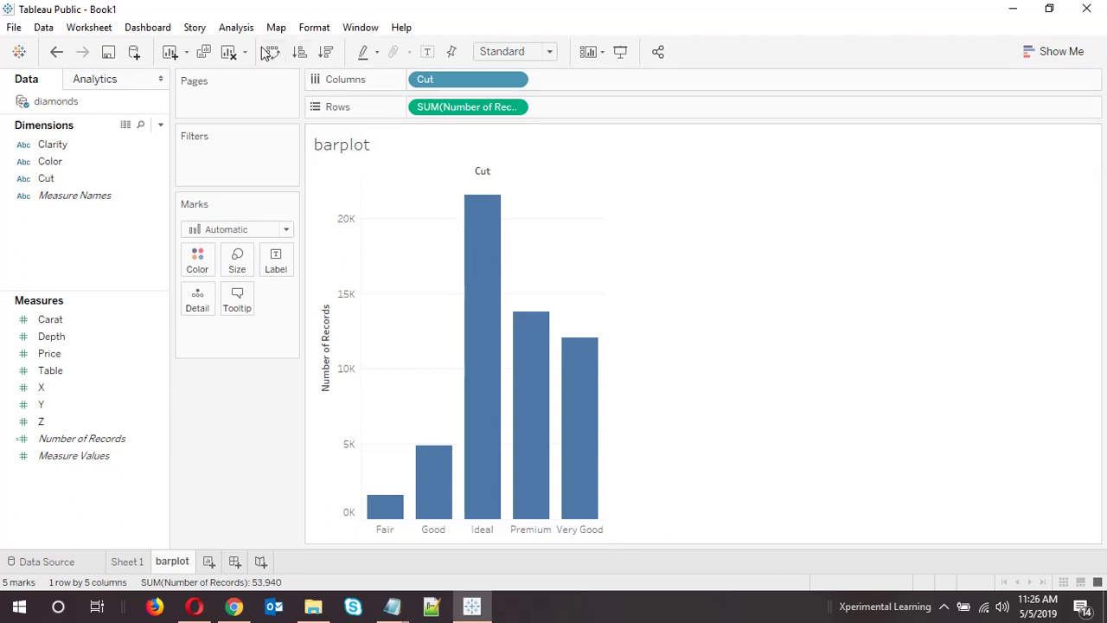
pyautogui.click(231, 28)
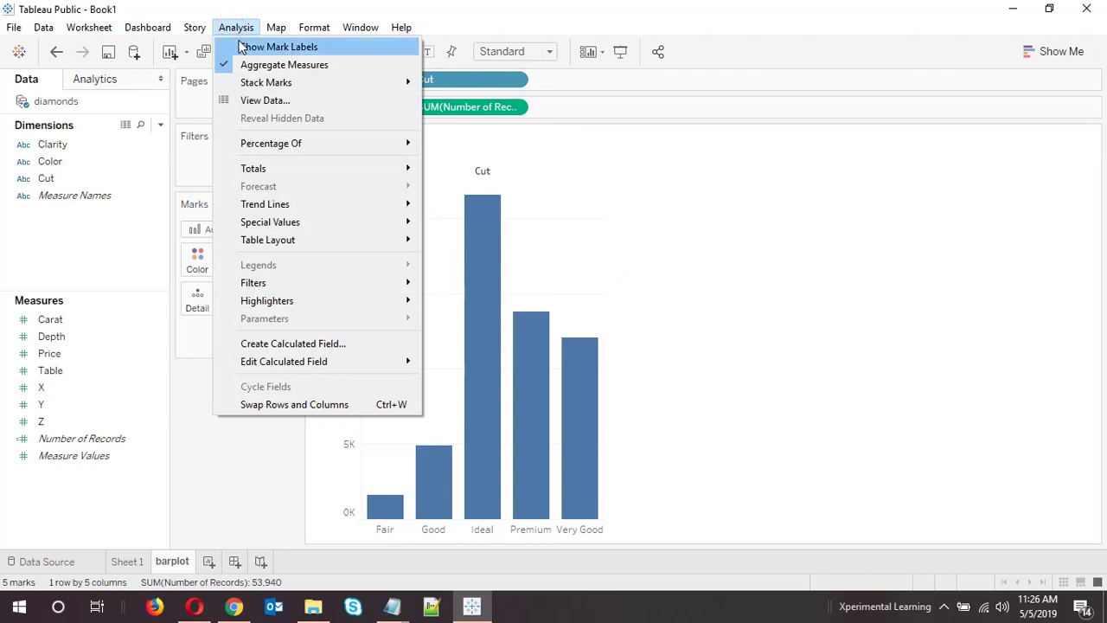
pyautogui.click(242, 47)
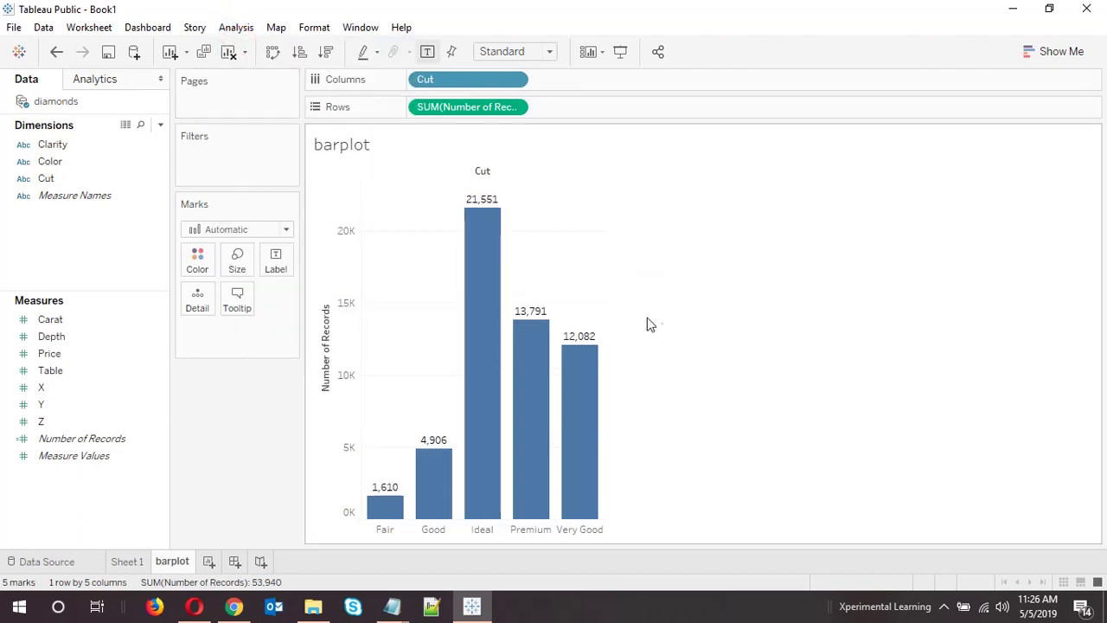
pyautogui.moveTo(473, 206)
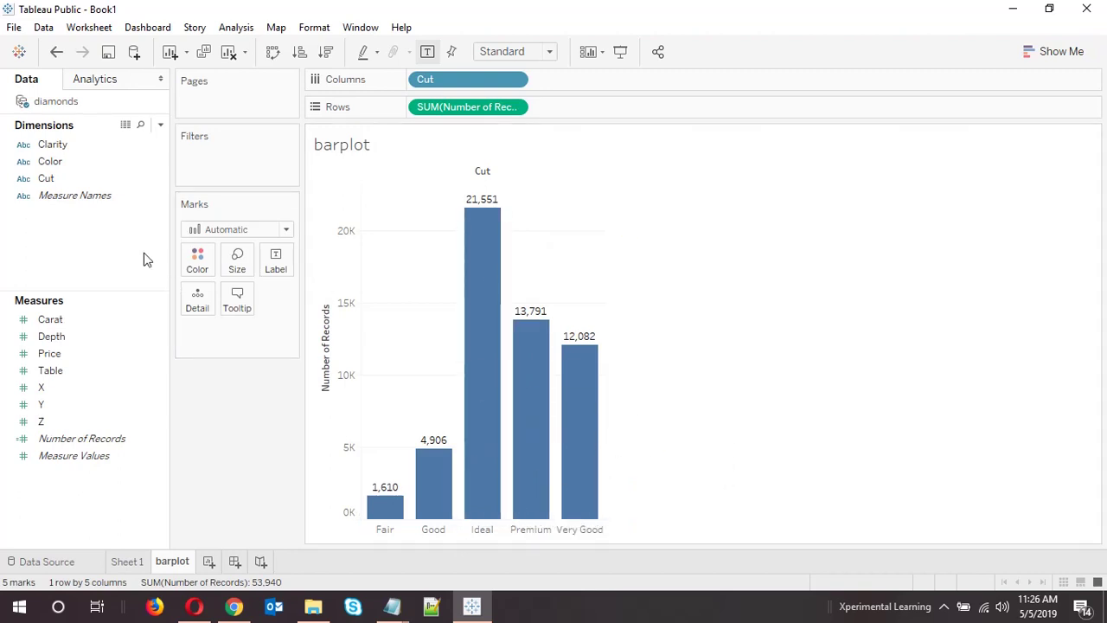
# Colour the bars by Cut and replace the sheet title with 'Count of Cut'
pyautogui.moveTo(50, 179); pyautogui.dragTo(206, 256)
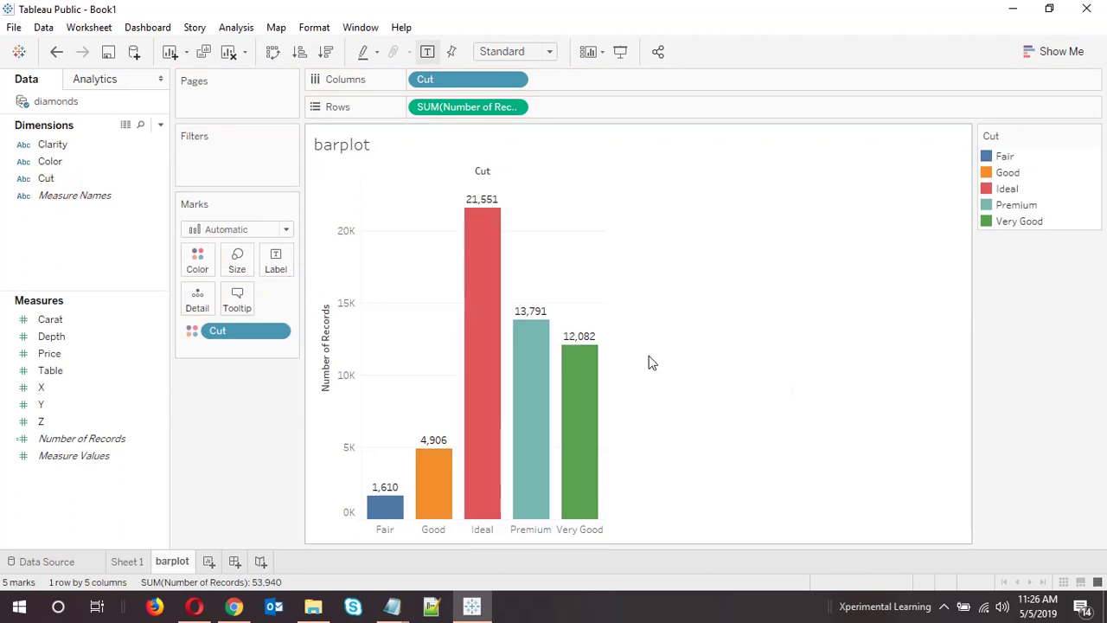
pyautogui.doubleClick(357, 145)
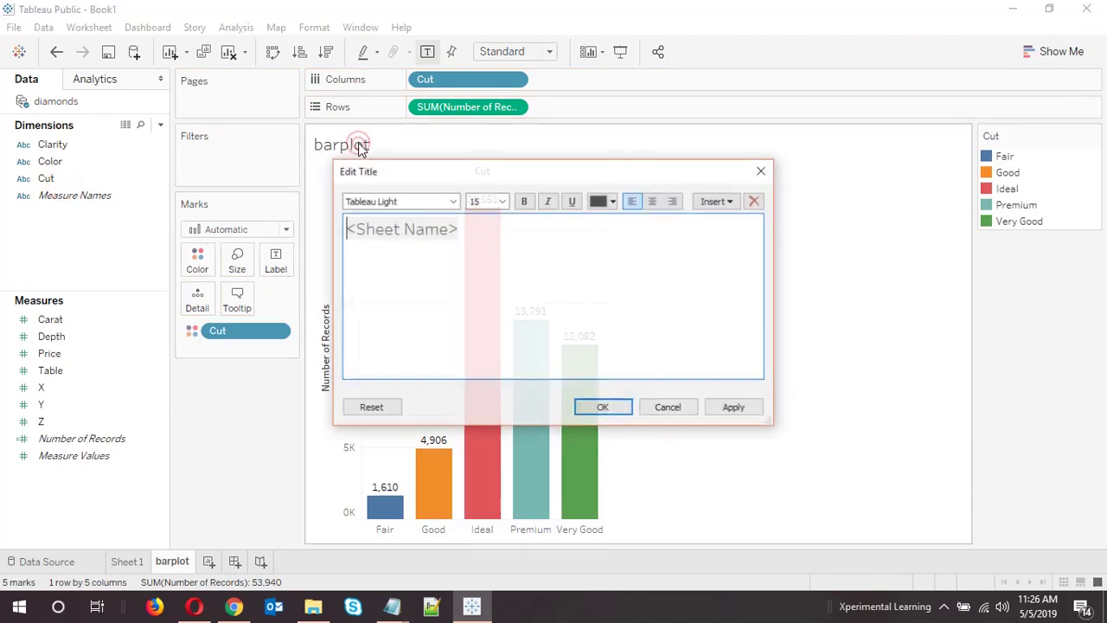
pyautogui.moveTo(521, 171); pyautogui.dragTo(764, 165)
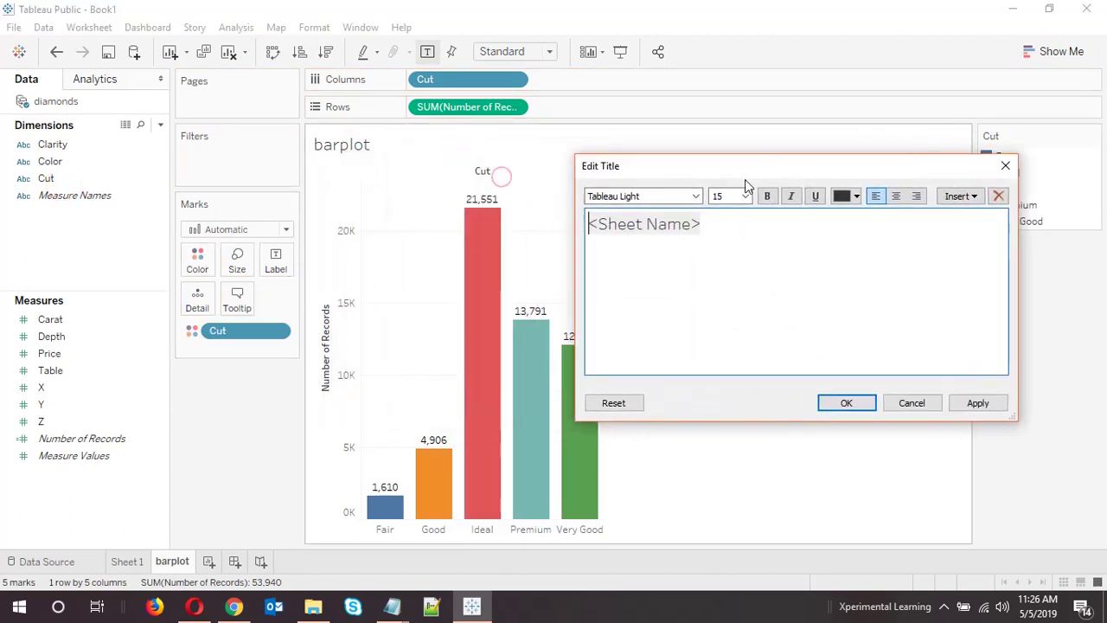
pyautogui.moveTo(735, 220); pyautogui.dragTo(587, 221)
pyautogui.press('BackSpace')
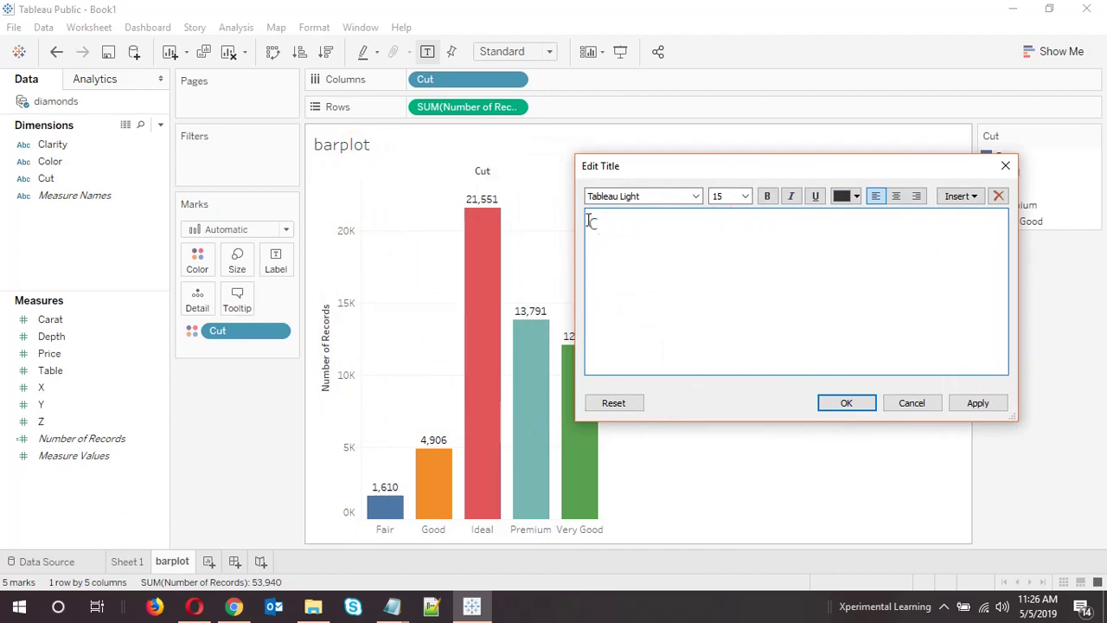
pyautogui.write('Count of Cut')
pyautogui.click(853, 408)
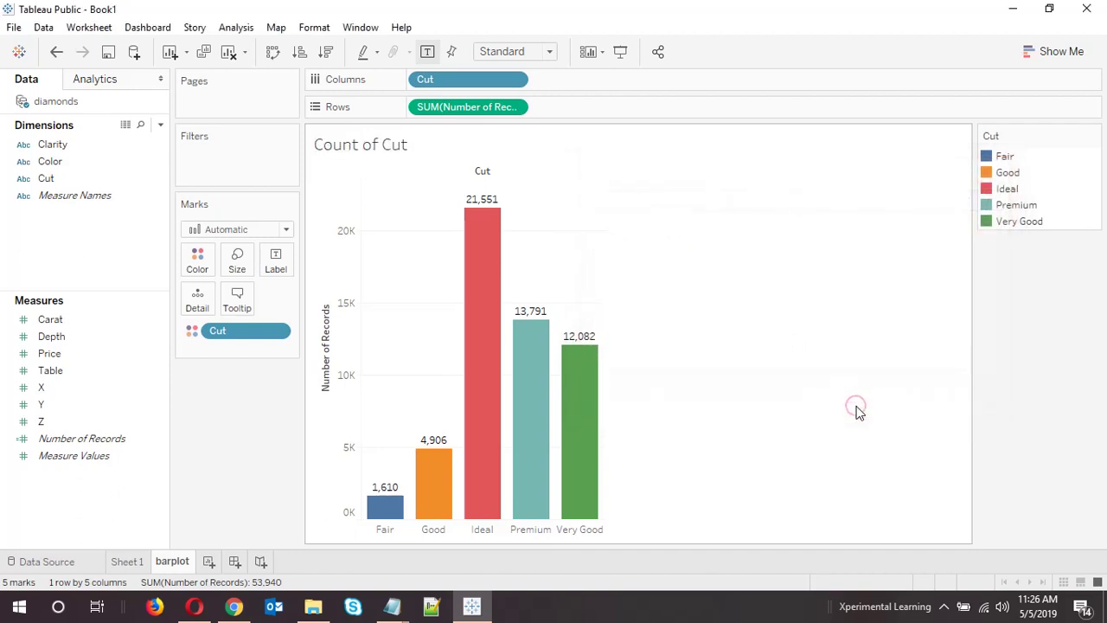
pyautogui.click(208, 562)
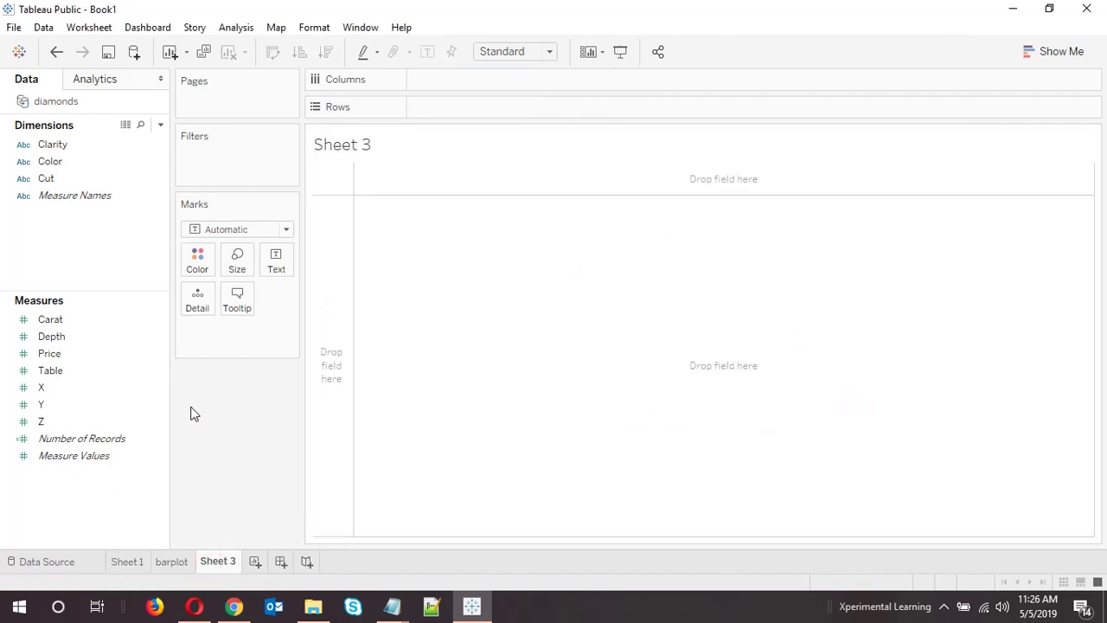
# Rename Sheet 3 to 'scatterplot' and plot Price against Carat with Aggregate Measures turned off
pyautogui.doubleClick(228, 560)
pyautogui.write('scatterplot')
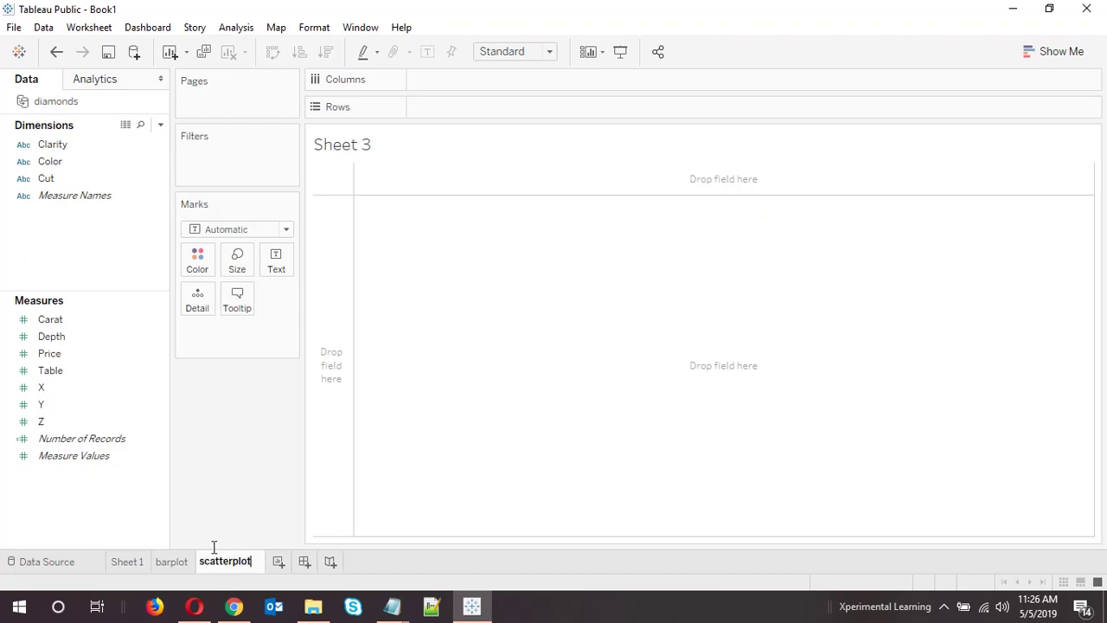
pyautogui.press('Return')
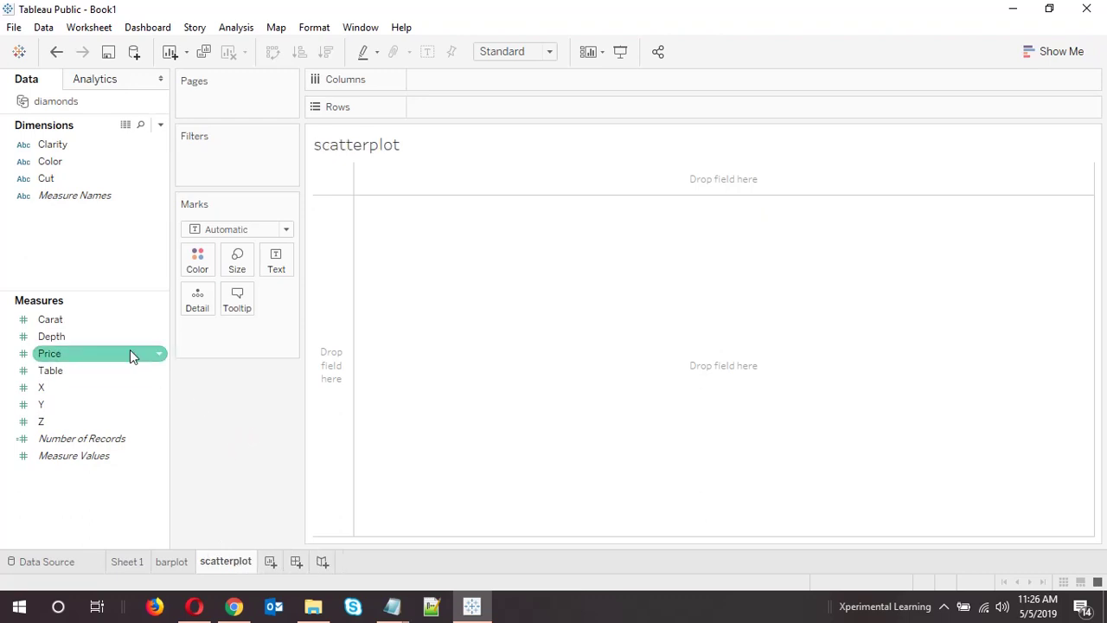
pyautogui.moveTo(75, 314)
pyautogui.mouseDown()
pyautogui.moveTo(93, 317)
pyautogui.moveTo(452, 130)
pyautogui.moveTo(485, 85)
pyautogui.mouseUp()
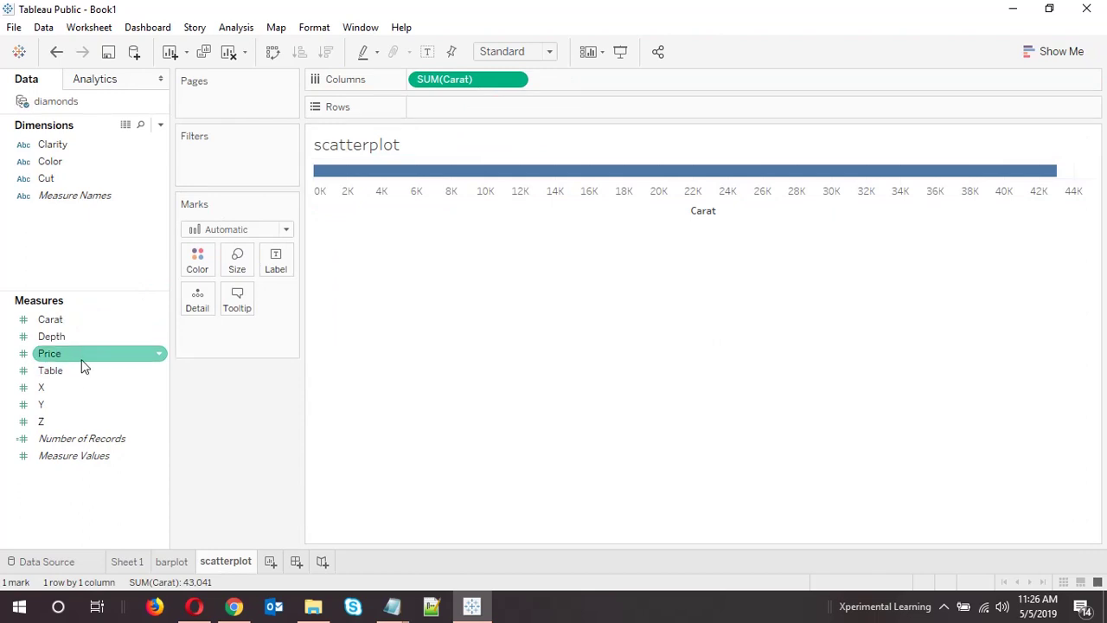
pyautogui.moveTo(81, 356)
pyautogui.mouseDown()
pyautogui.moveTo(403, 204)
pyautogui.moveTo(526, 113)
pyautogui.mouseUp()
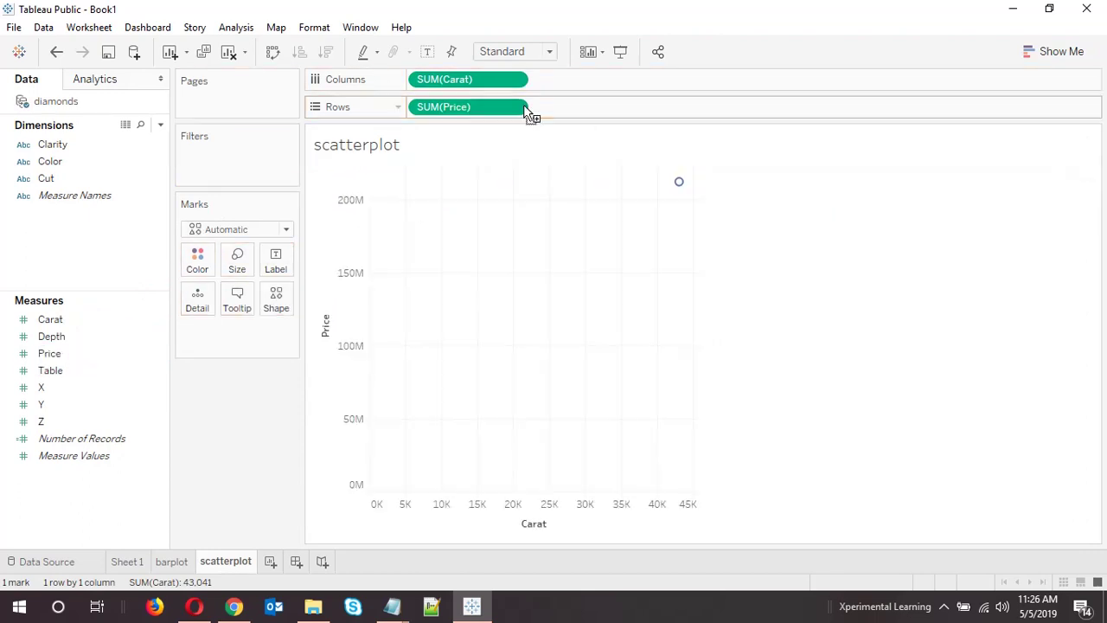
pyautogui.click(240, 28)
pyautogui.click(255, 64)
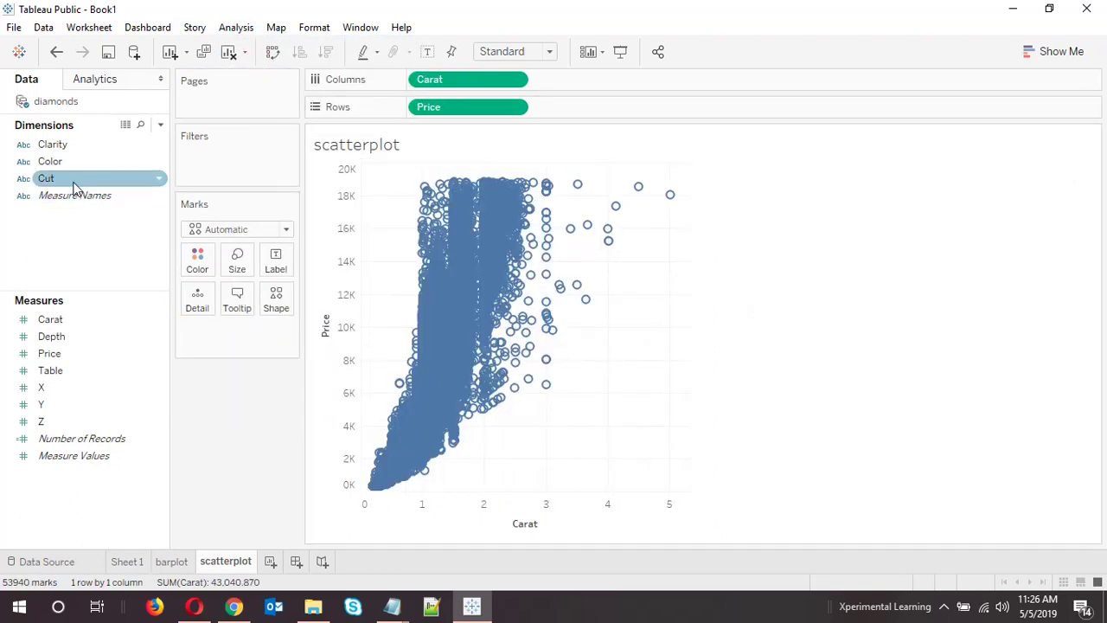
# Colour the points by Cut and highlight each cut in the legend one at a time
pyautogui.moveTo(71, 184); pyautogui.dragTo(198, 262)
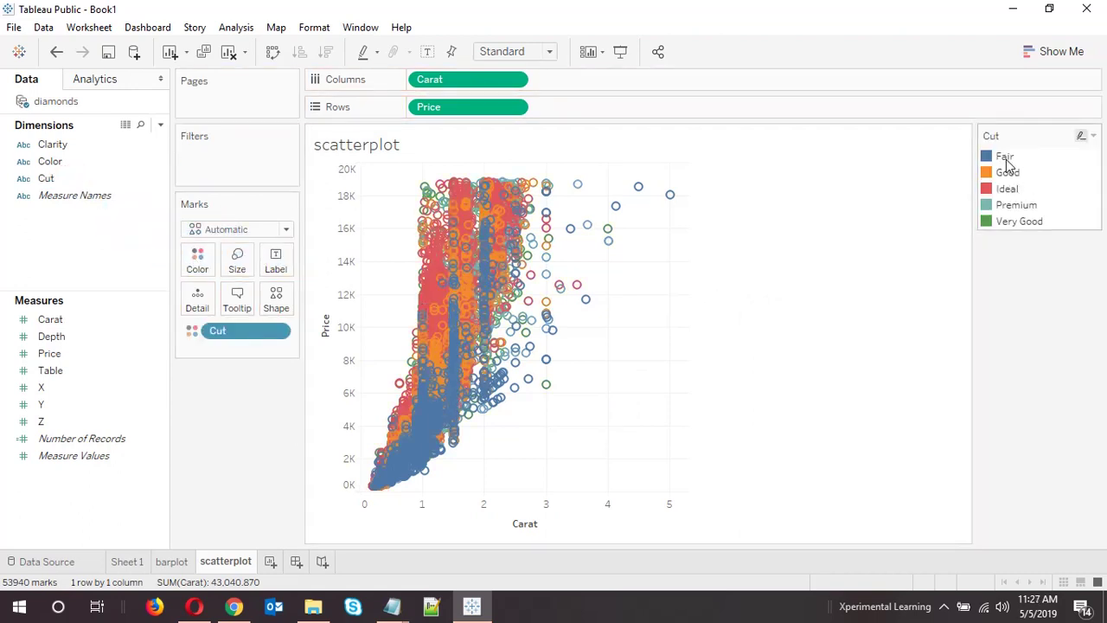
pyautogui.click(1003, 157)
pyautogui.click(1011, 222)
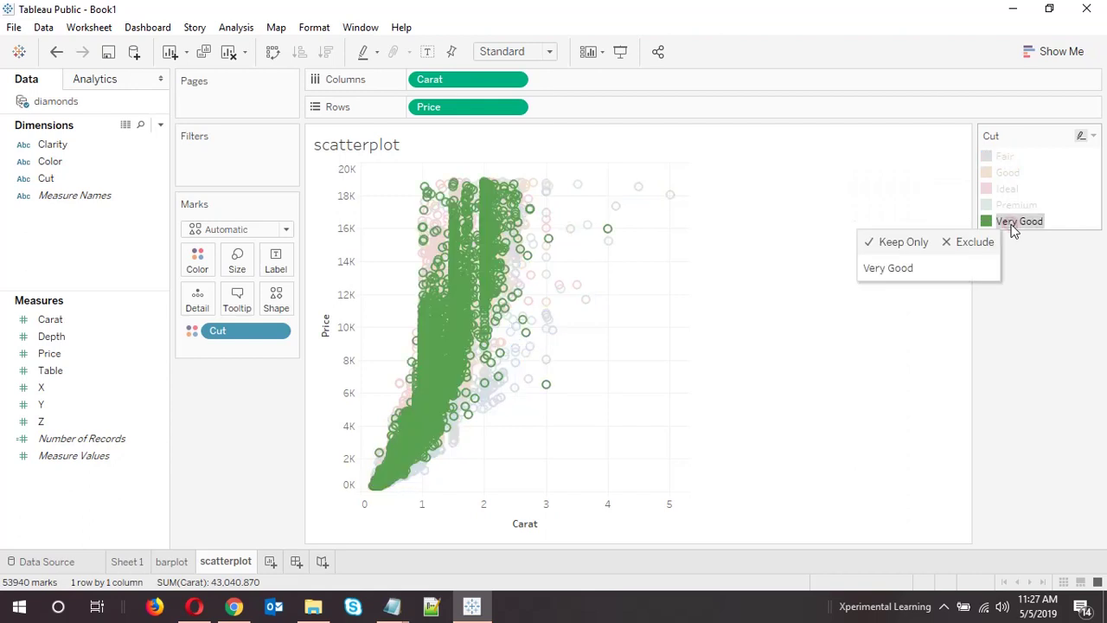
pyautogui.click(1014, 205)
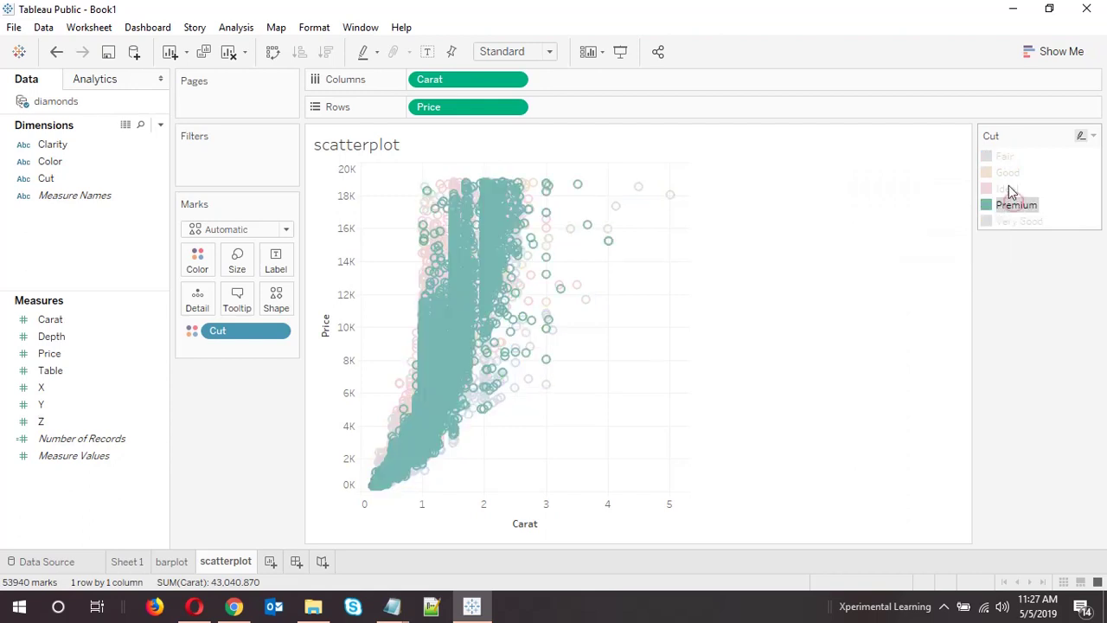
pyautogui.click(1009, 189)
pyautogui.click(1007, 173)
pyautogui.click(1003, 156)
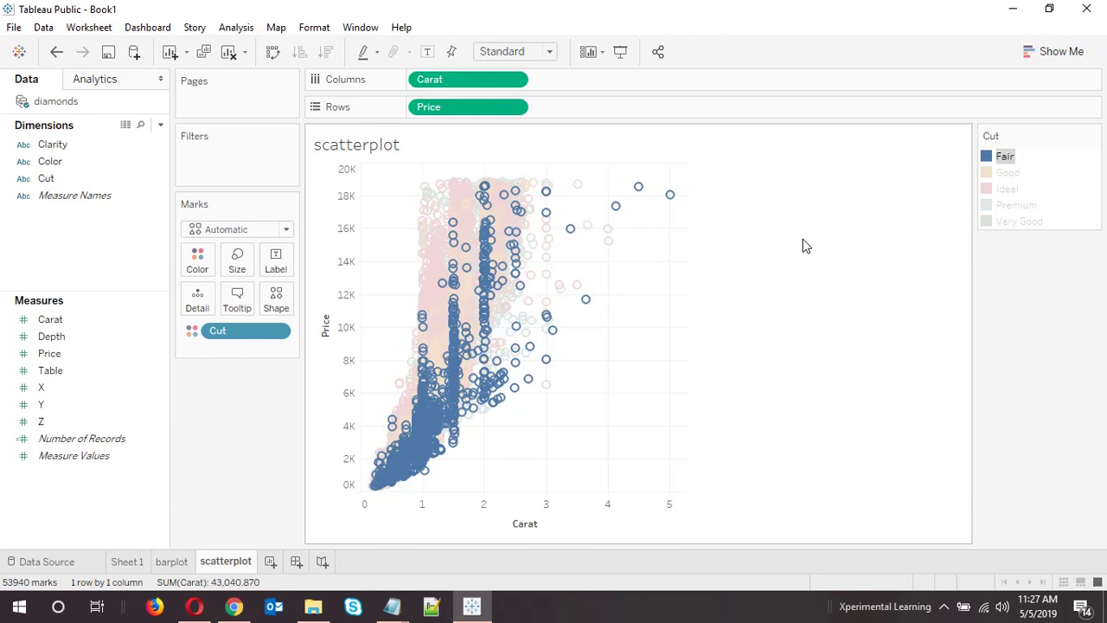
pyautogui.click(817, 276)
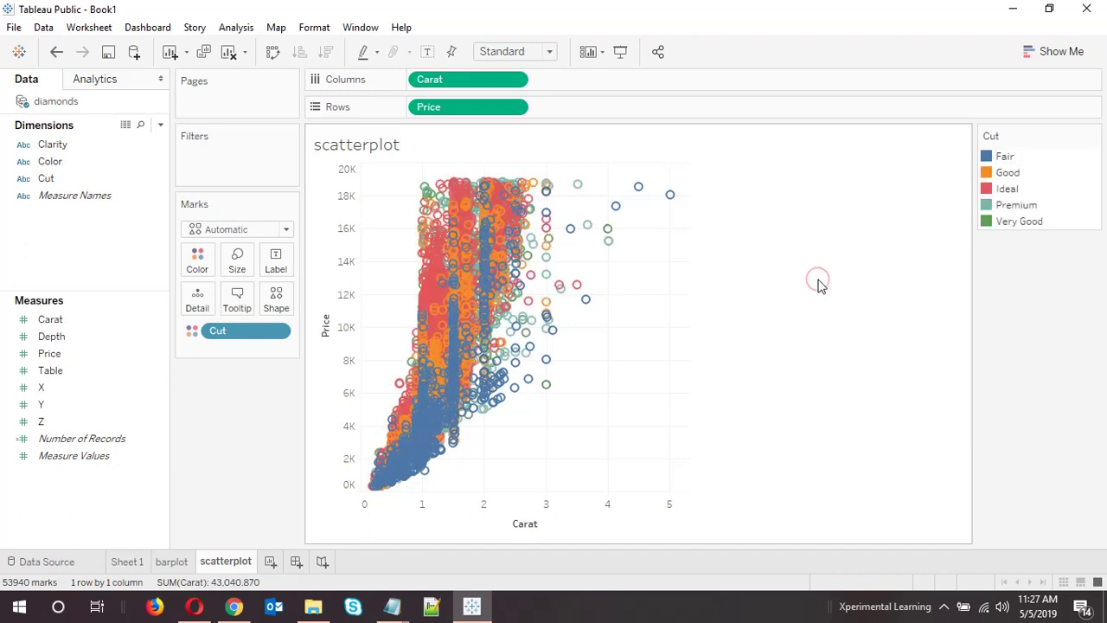
# Try Carat on the rows beside Price, then put it back on columns
pyautogui.moveTo(493, 80)
pyautogui.mouseDown()
pyautogui.moveTo(445, 116)
pyautogui.moveTo(415, 116)
pyautogui.mouseUp()
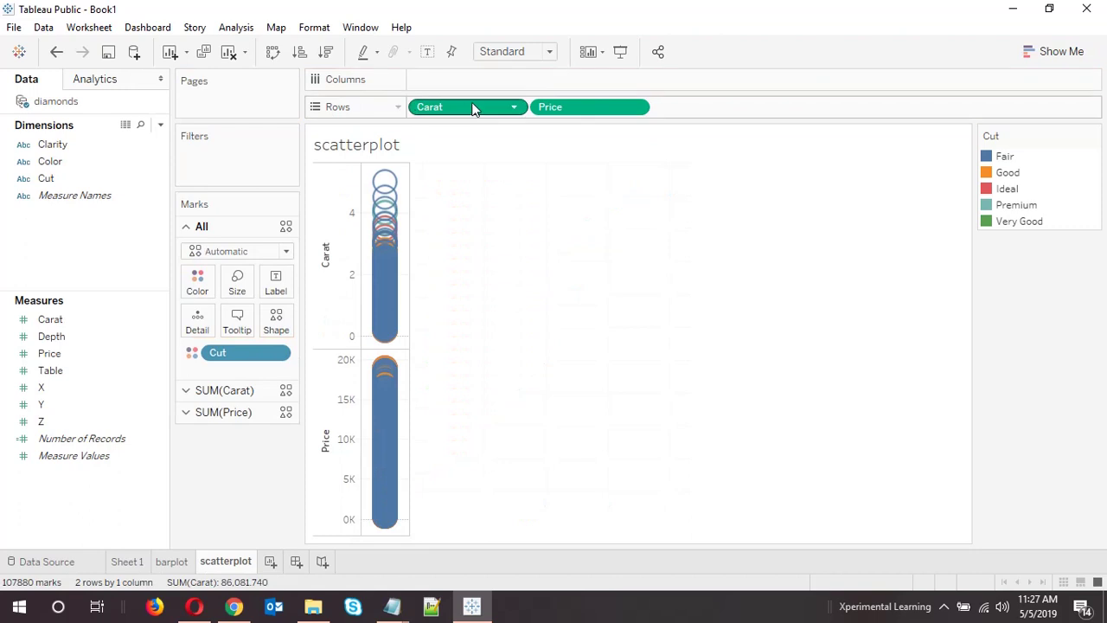
pyautogui.moveTo(477, 84); pyautogui.dragTo(478, 85)
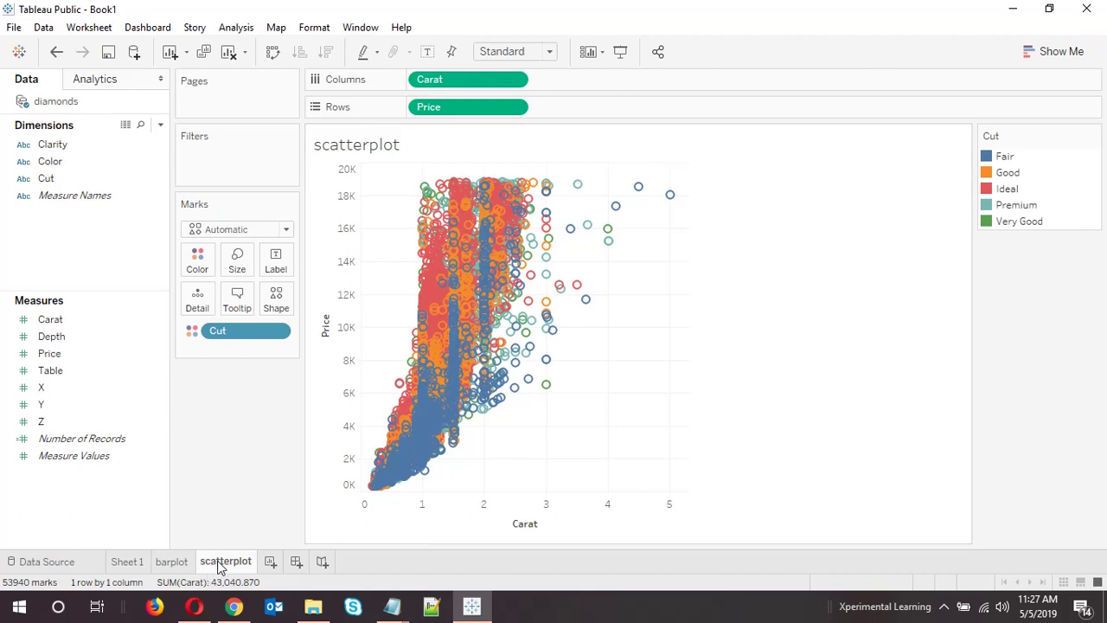
pyautogui.moveTo(221, 565)
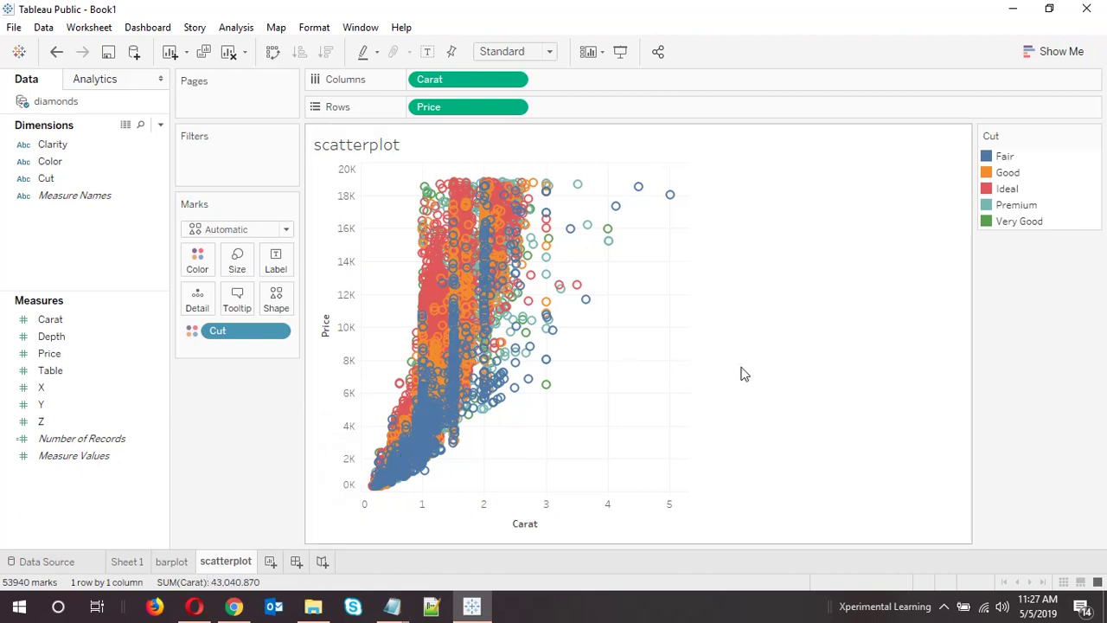
# Choose Save to Tableau Public from the File menu
pyautogui.click(13, 30)
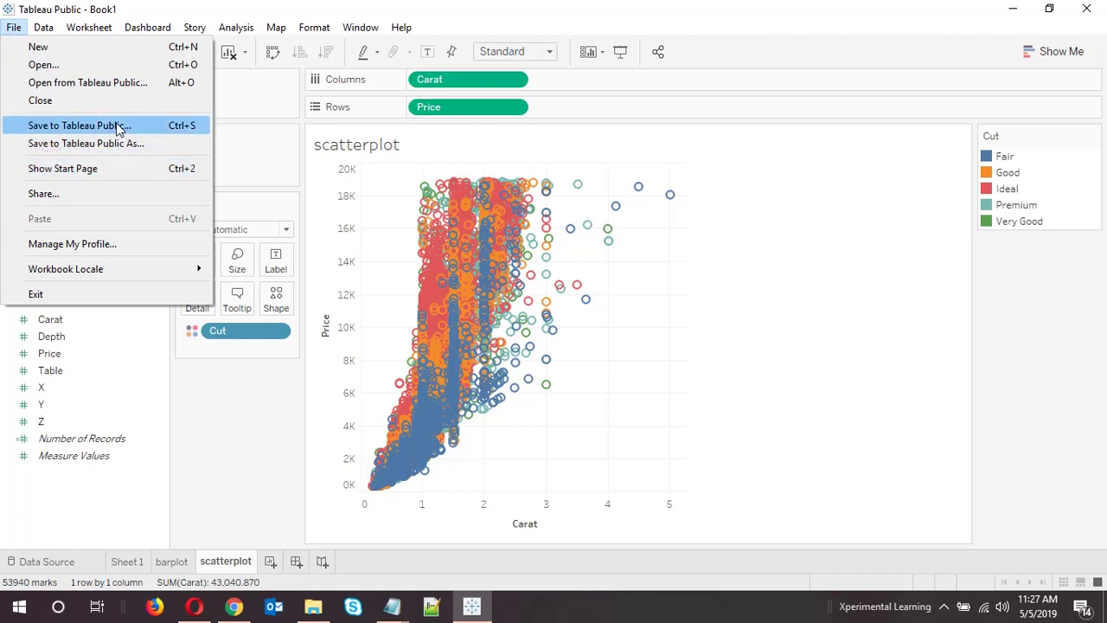
pyautogui.click(465, 9)
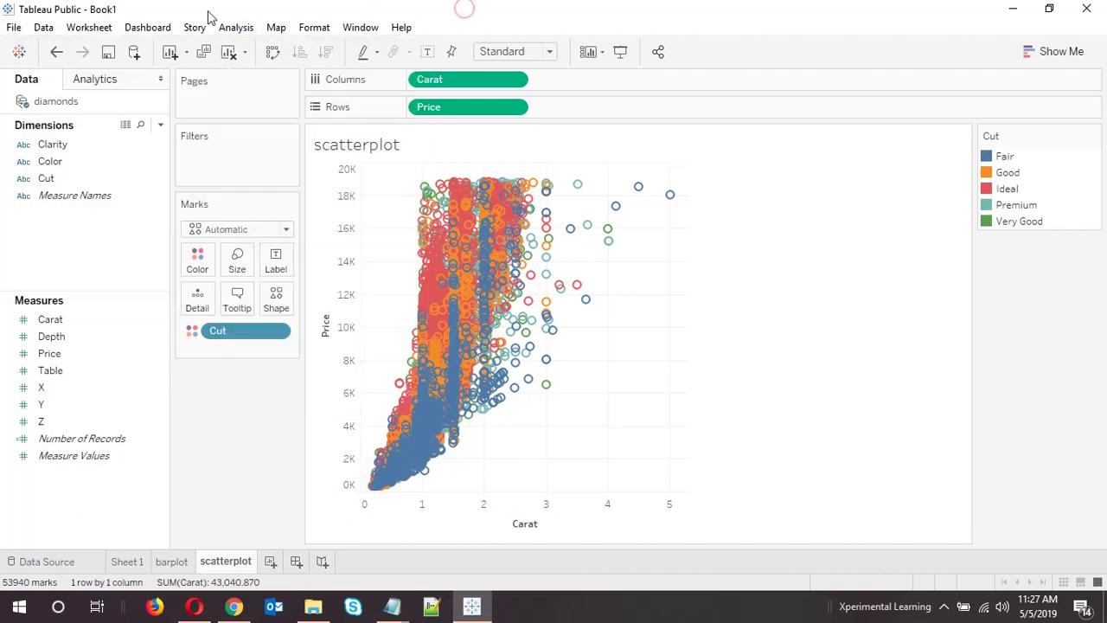
pyautogui.click(17, 29)
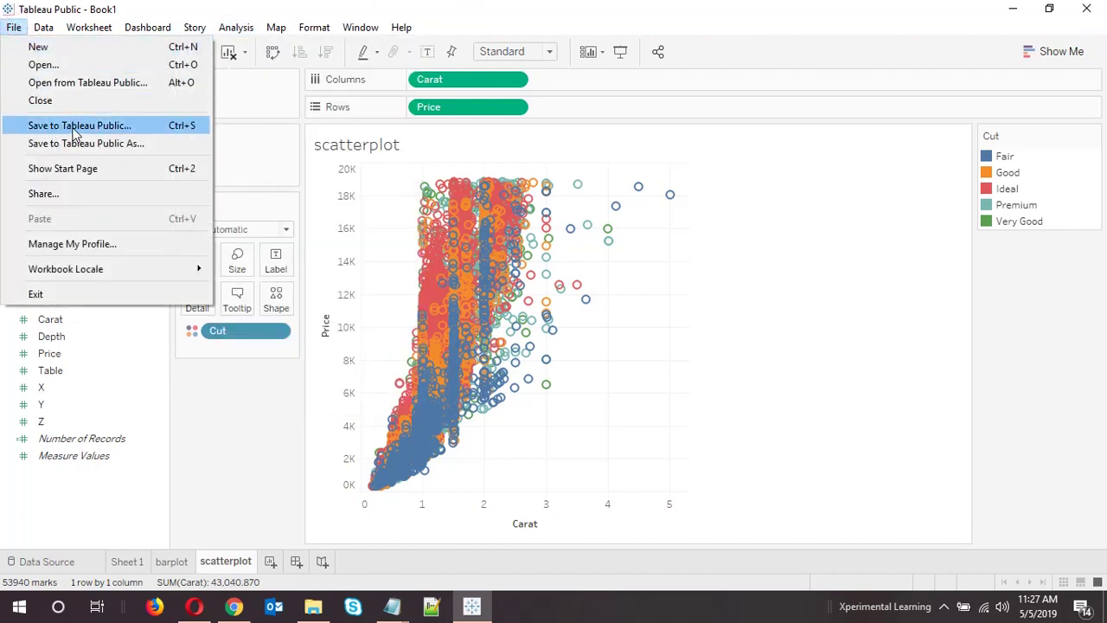
pyautogui.click(77, 127)
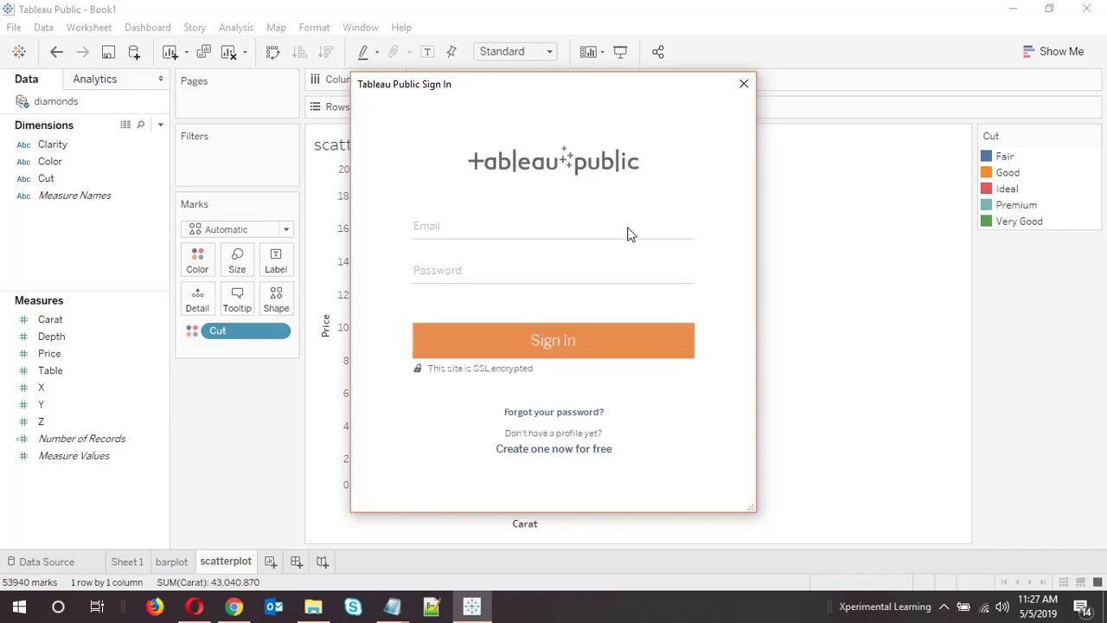
# Sign in with the account e-mail and password
pyautogui.click(628, 229)
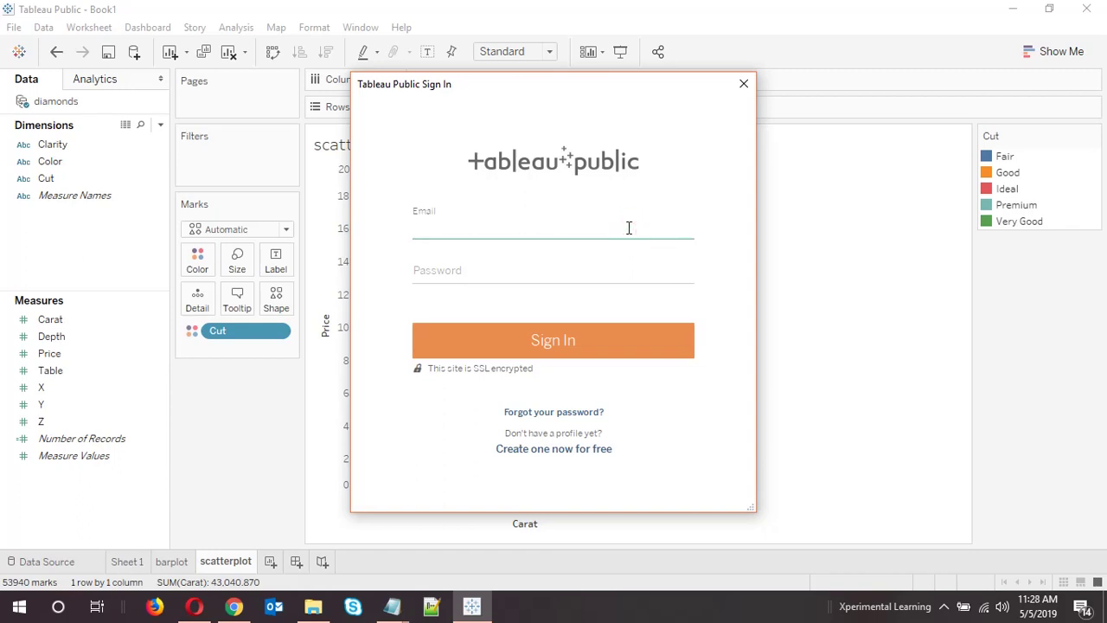
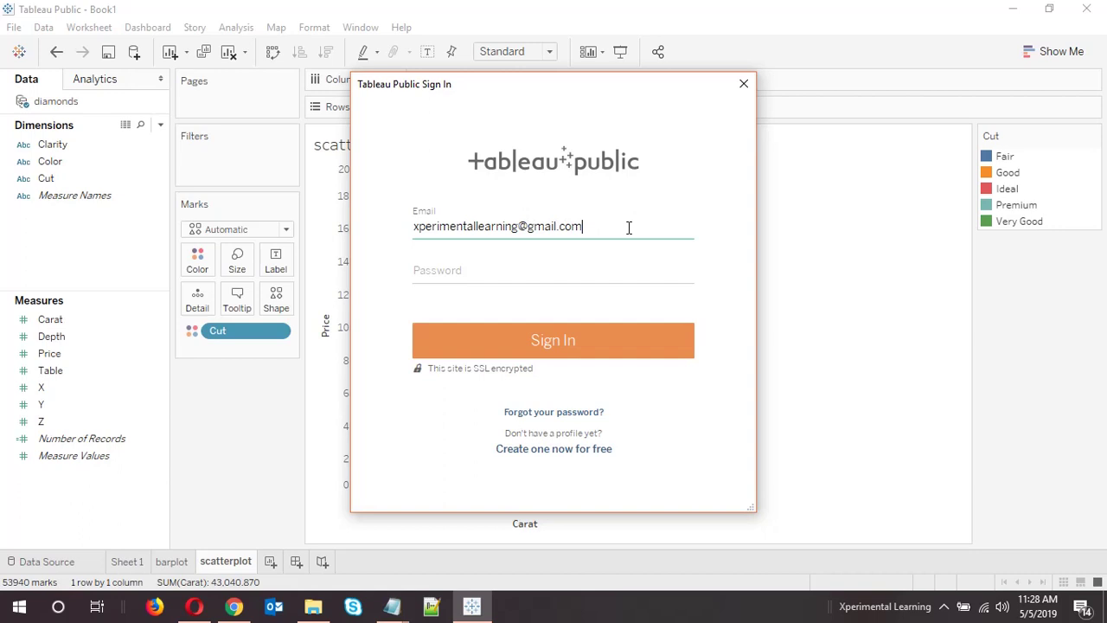
pyautogui.press('Tab')
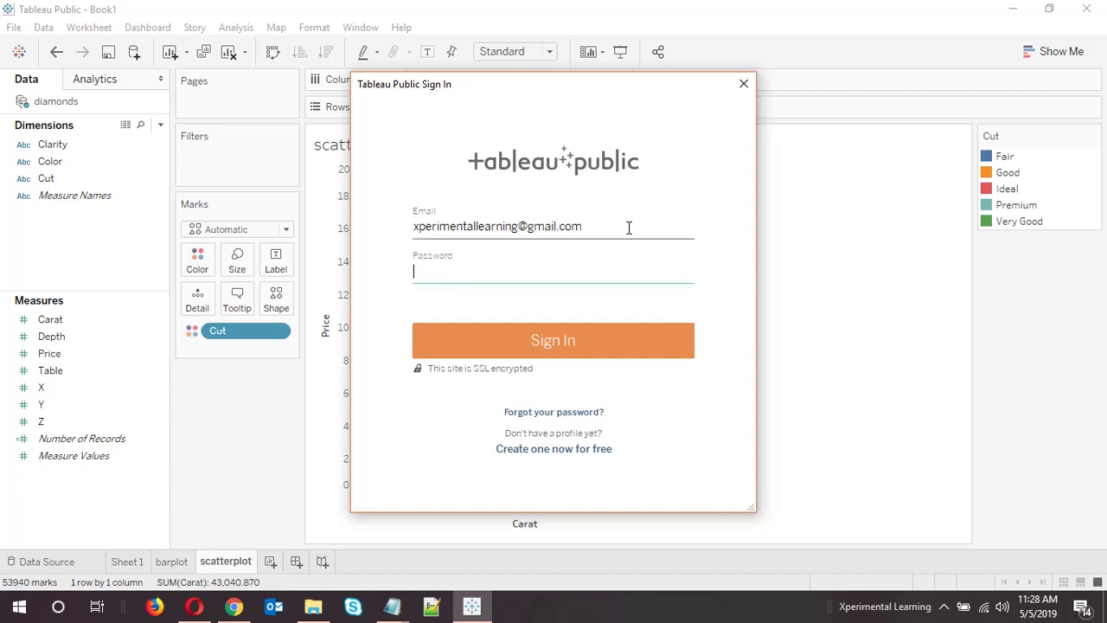
pyautogui.write('***********')
pyautogui.click(511, 343)
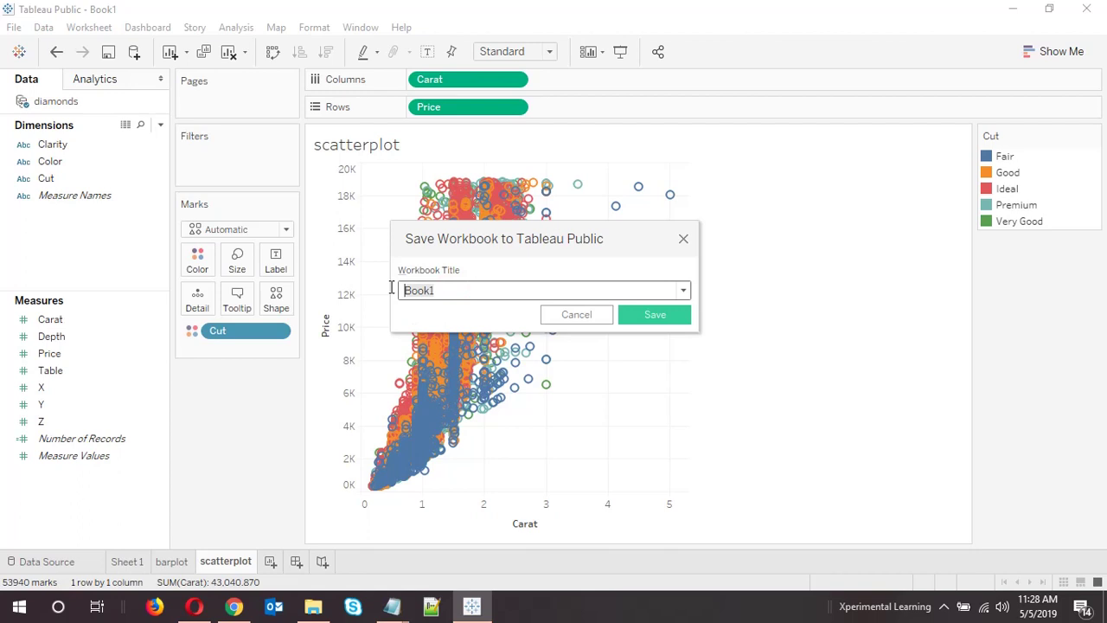
# Title the workbook 'Diamonds - barplot and scatterplot' and save it to Tableau Public
pyautogui.write('Diamonds - b')
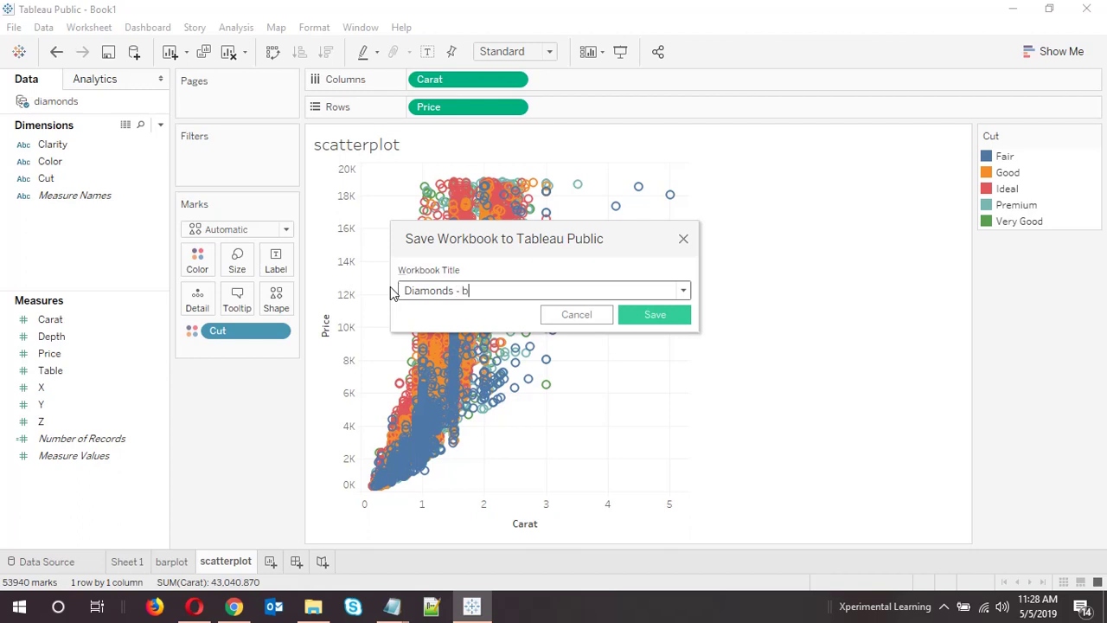
pyautogui.write('arplot and scatterplot')
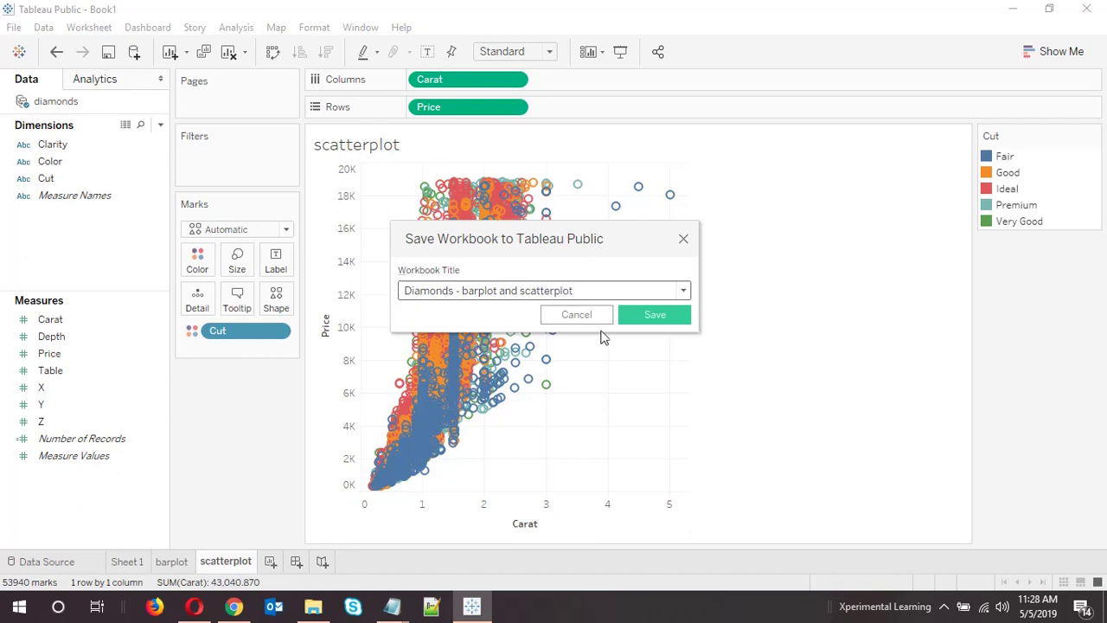
pyautogui.click(642, 322)
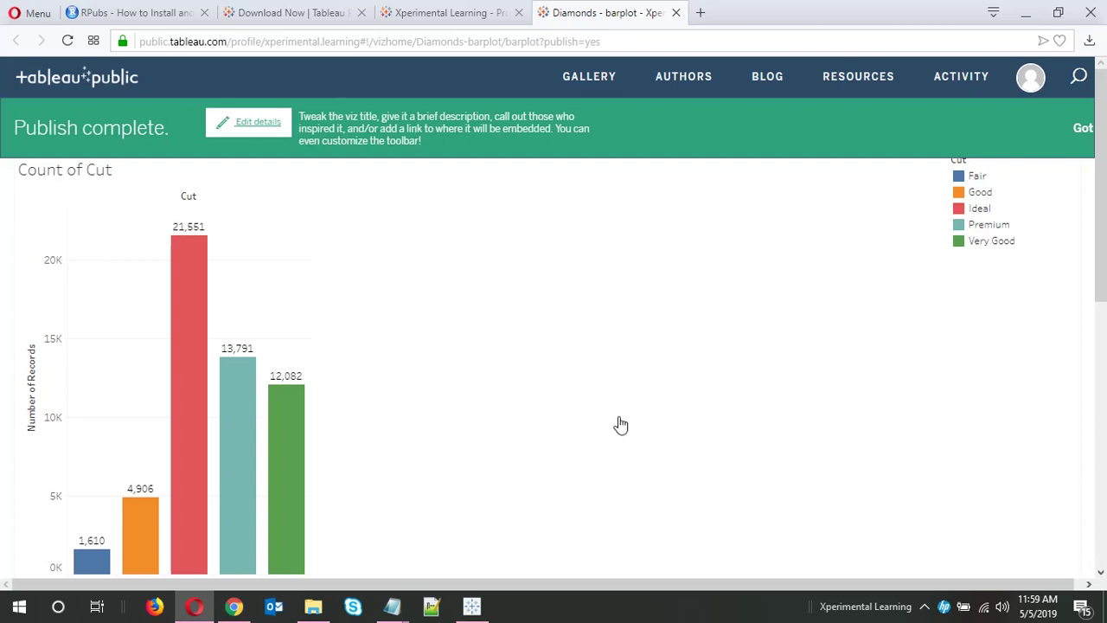
pyautogui.scroll(-2, 617, 424)
pyautogui.scroll(-1, 562, 422)
pyautogui.scroll(2, 545, 417)
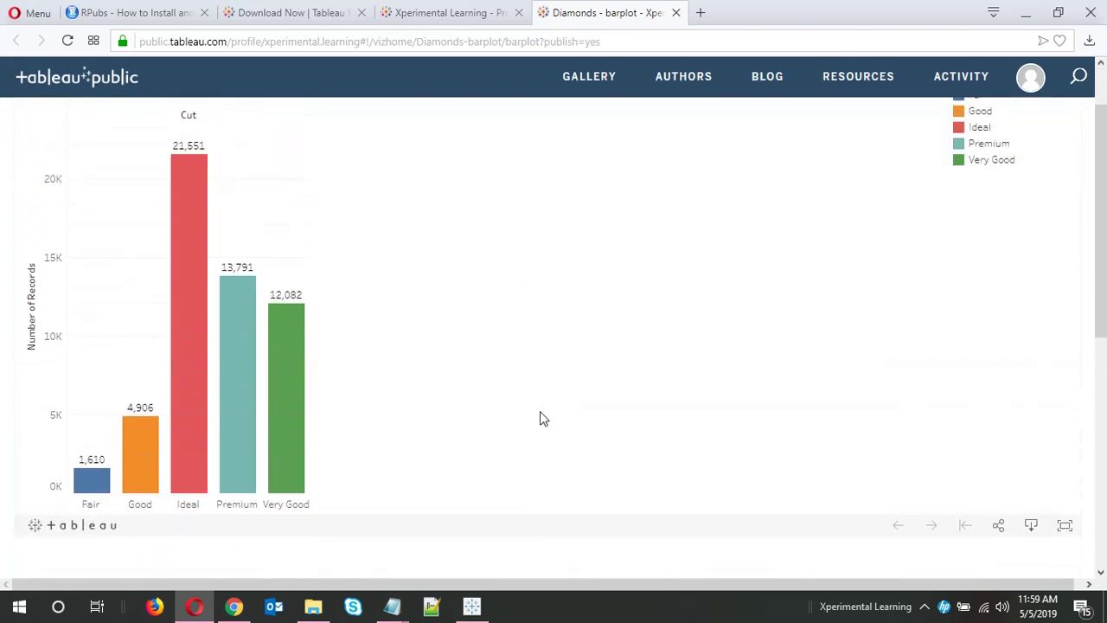
pyautogui.scroll(-2, 519, 385)
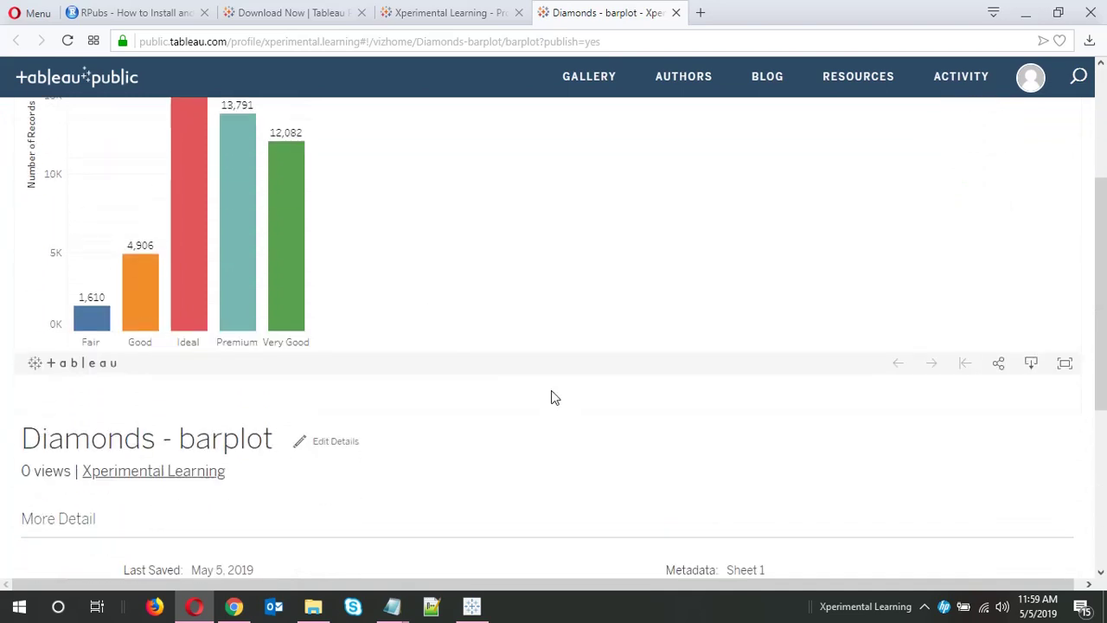
pyautogui.scroll(3, 511, 379)
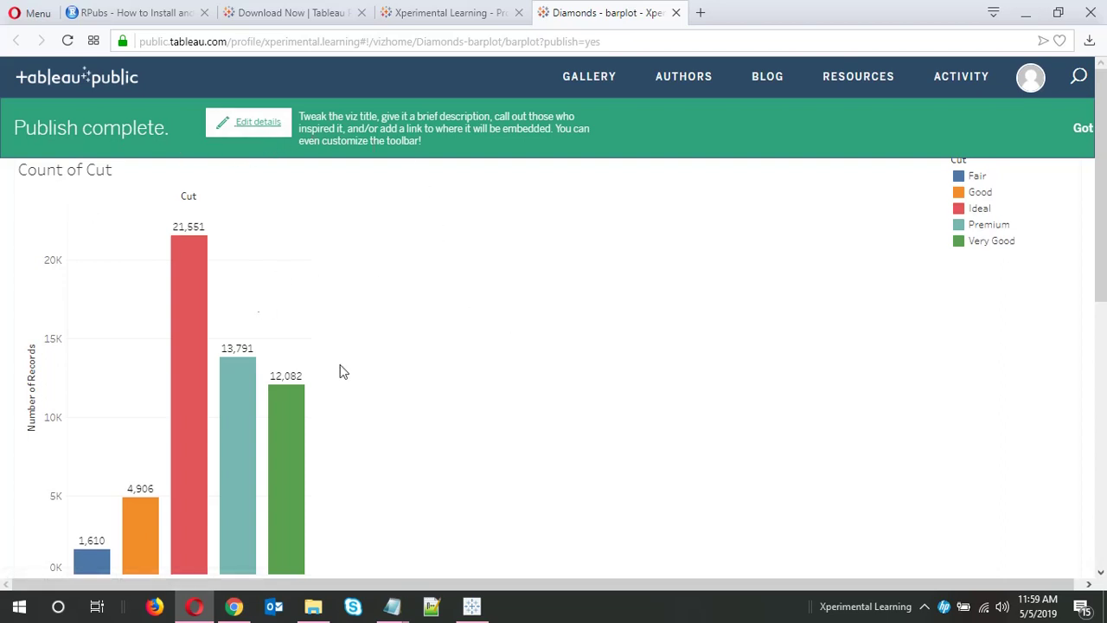
pyautogui.scroll(-3, 536, 406)
pyautogui.scroll(3, 595, 401)
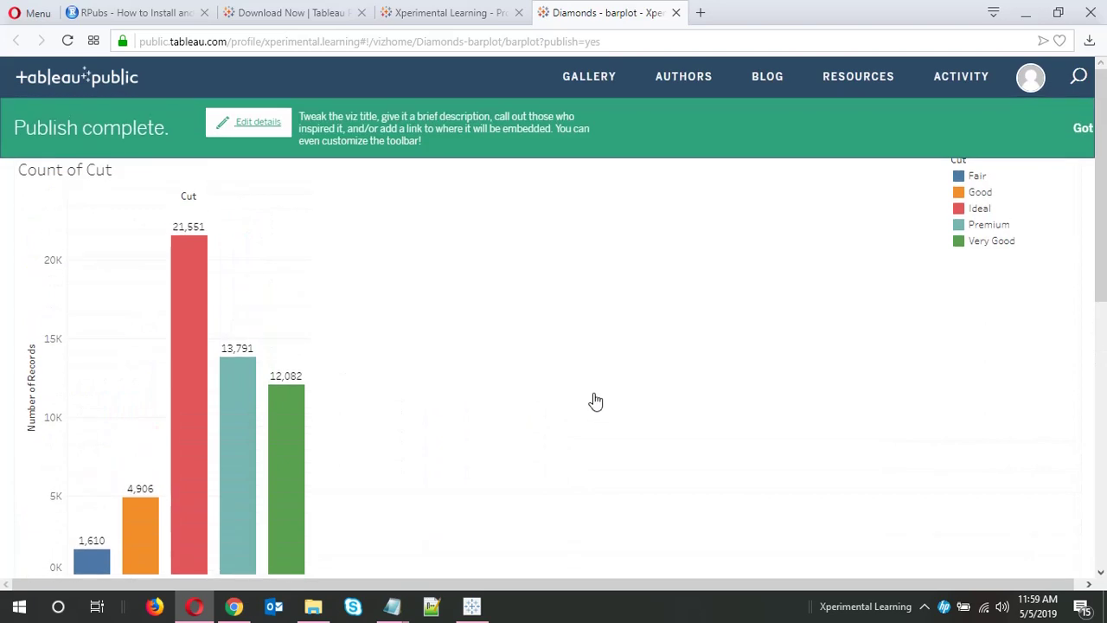
pyautogui.click(976, 178)
pyautogui.click(970, 192)
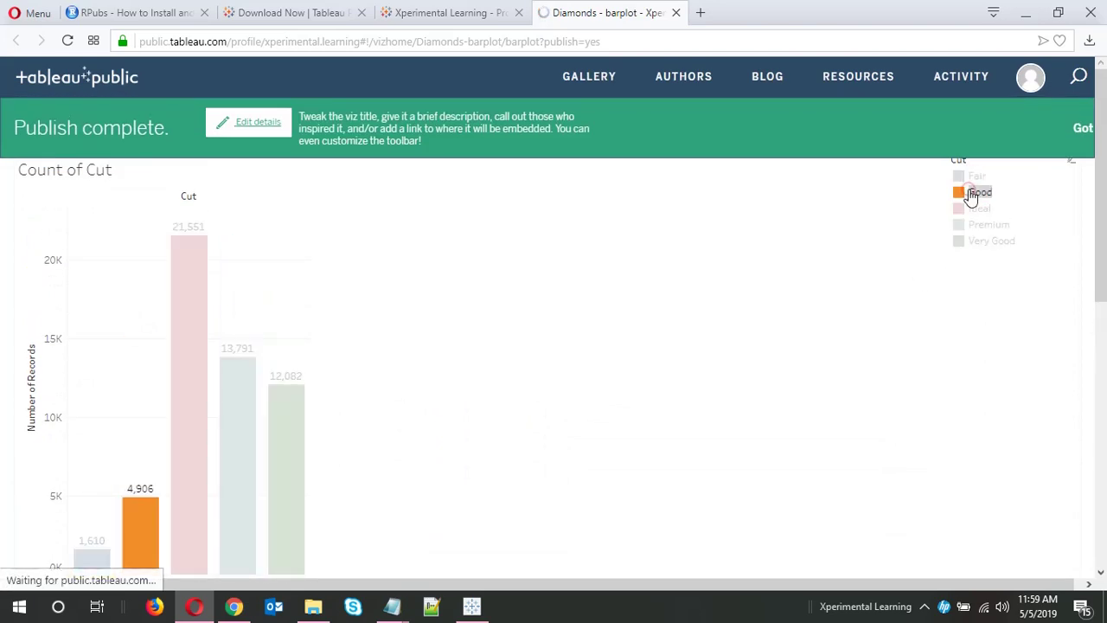
pyautogui.click(972, 210)
pyautogui.click(973, 213)
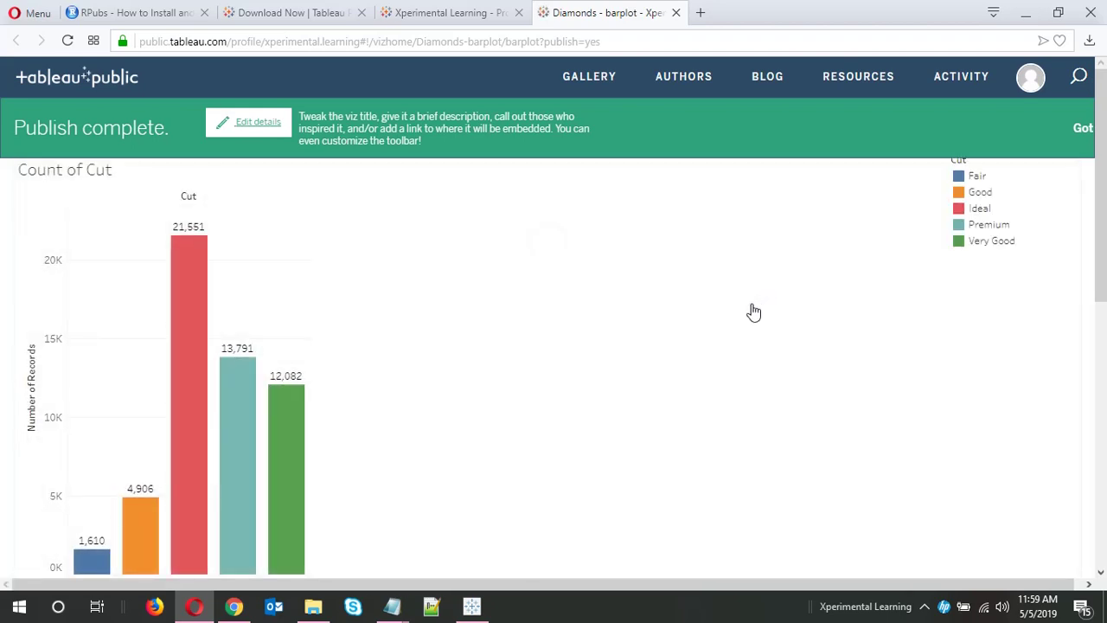
pyautogui.scroll(-4, 751, 308)
pyautogui.scroll(-3, 522, 425)
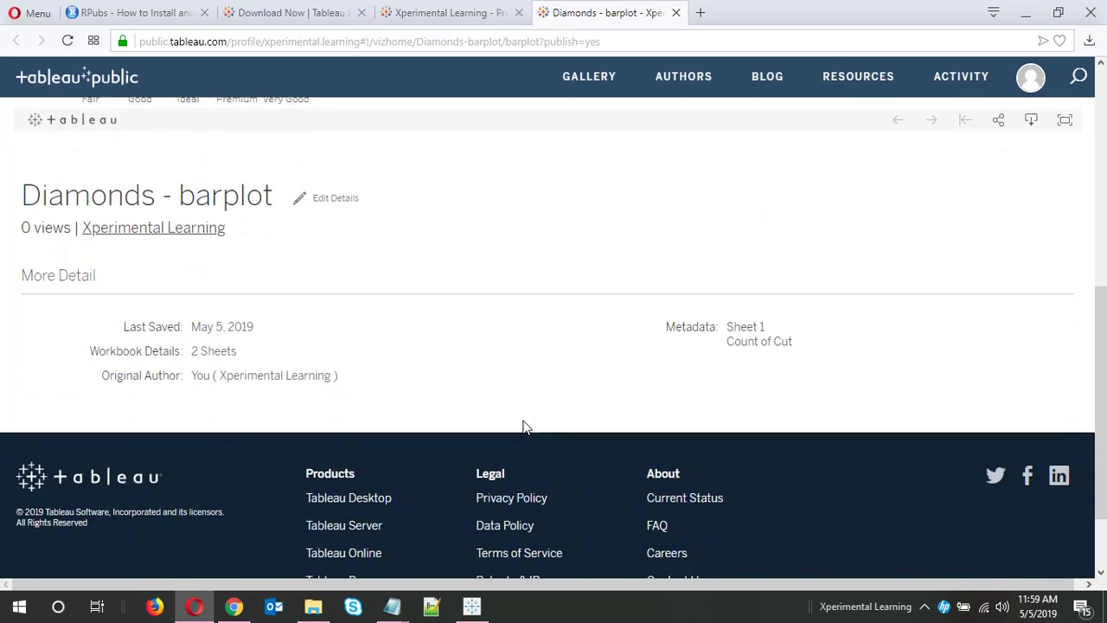
pyautogui.scroll(8, 523, 426)
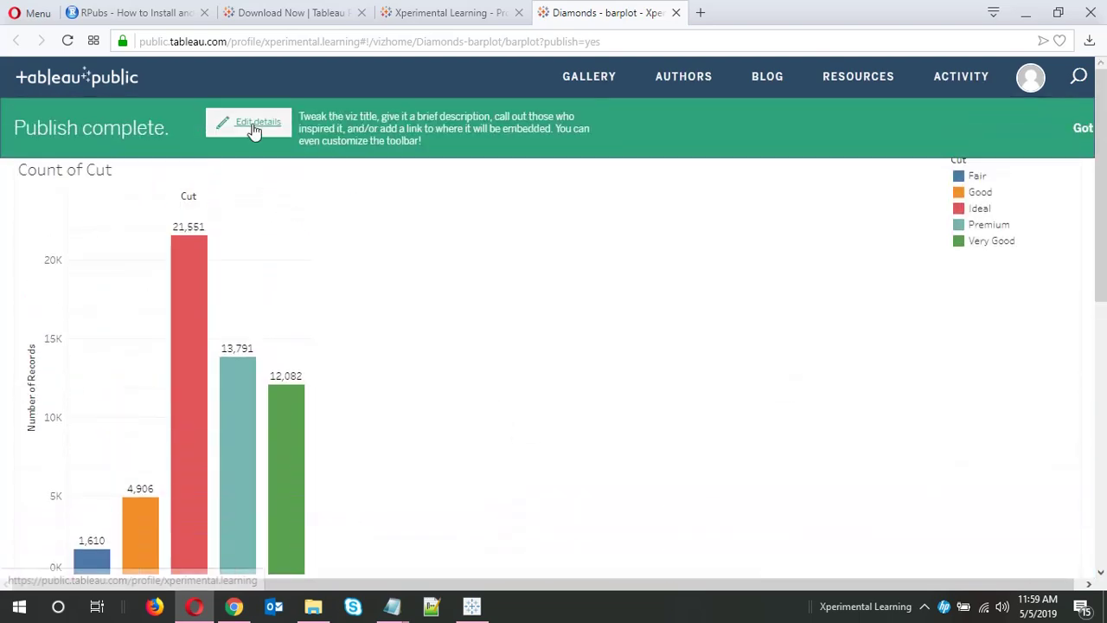
# Open the viz's Edit details form and review its title and description
pyautogui.click(258, 125)
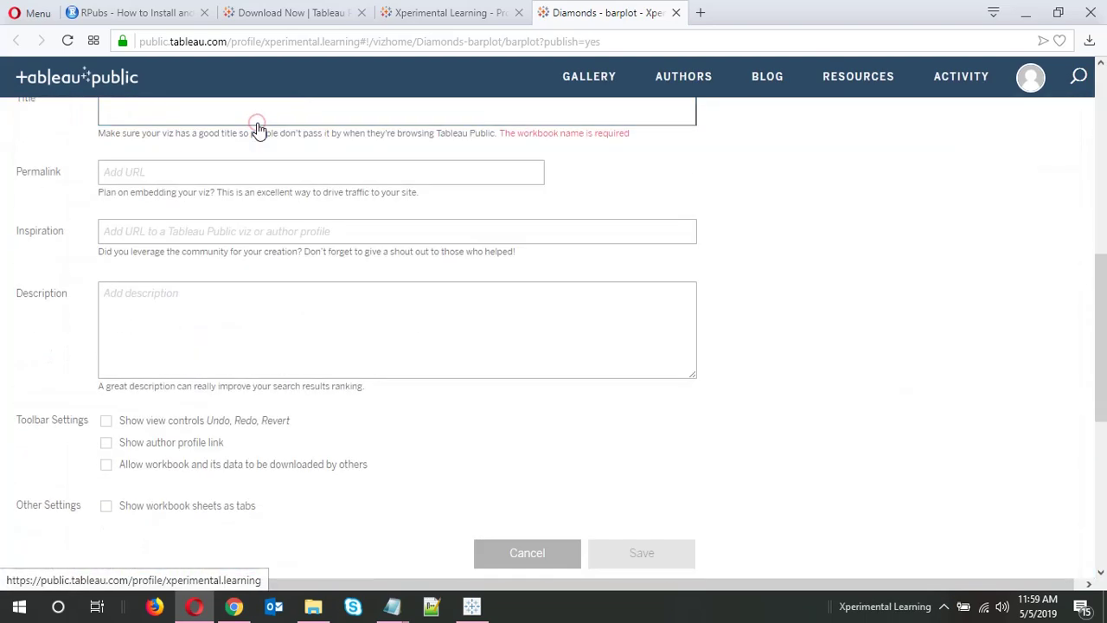
pyautogui.scroll(1, 734, 383)
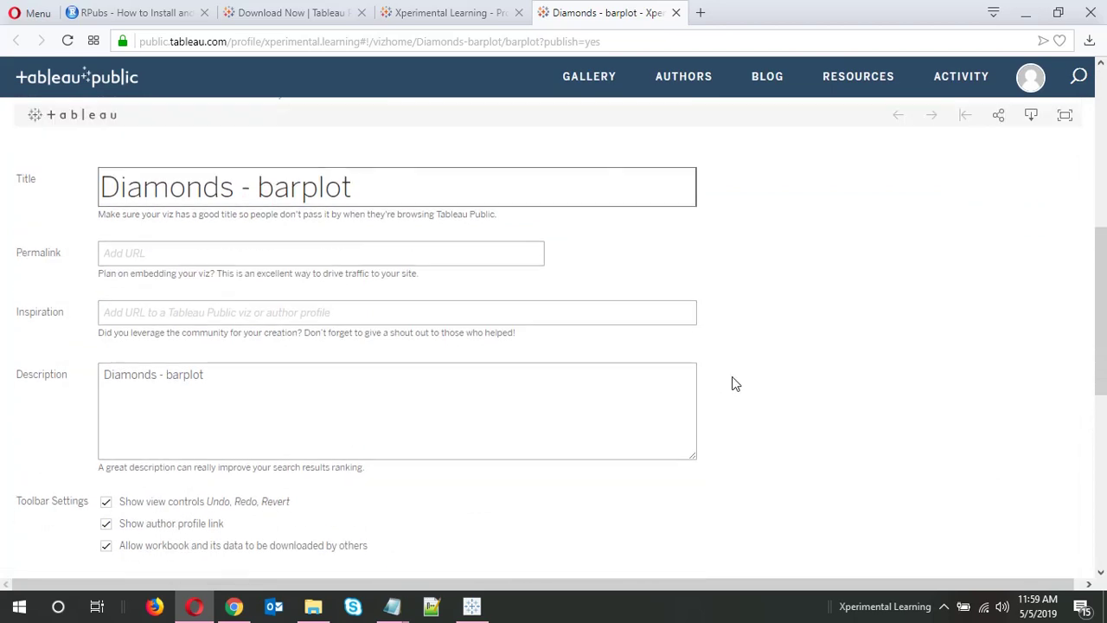
pyautogui.click(329, 173)
pyautogui.click(393, 189)
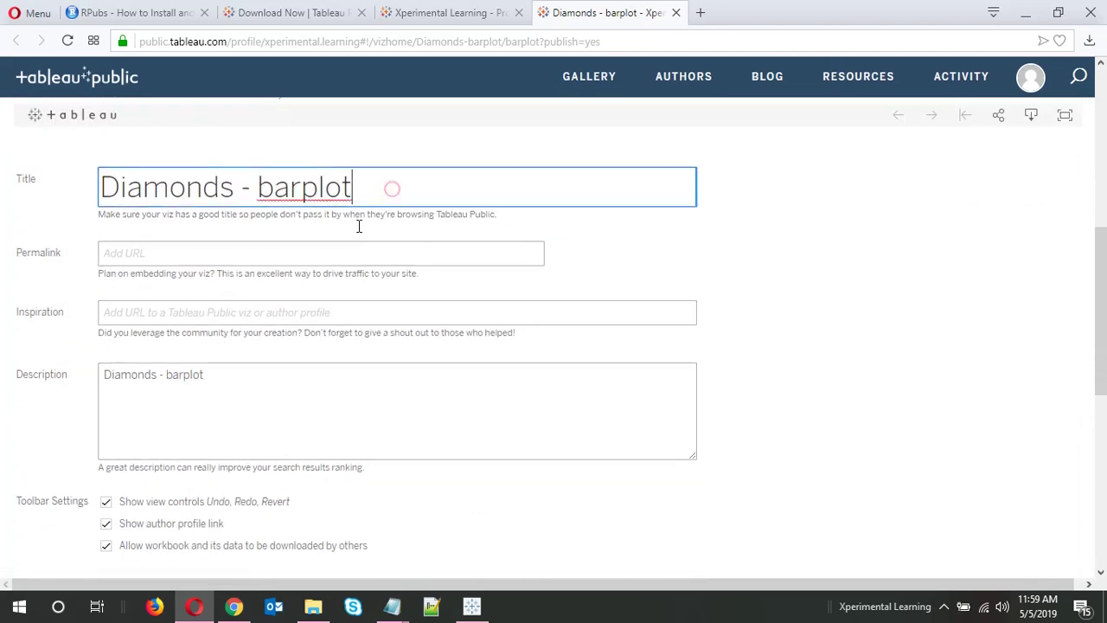
pyautogui.click(217, 390)
pyautogui.click(245, 390)
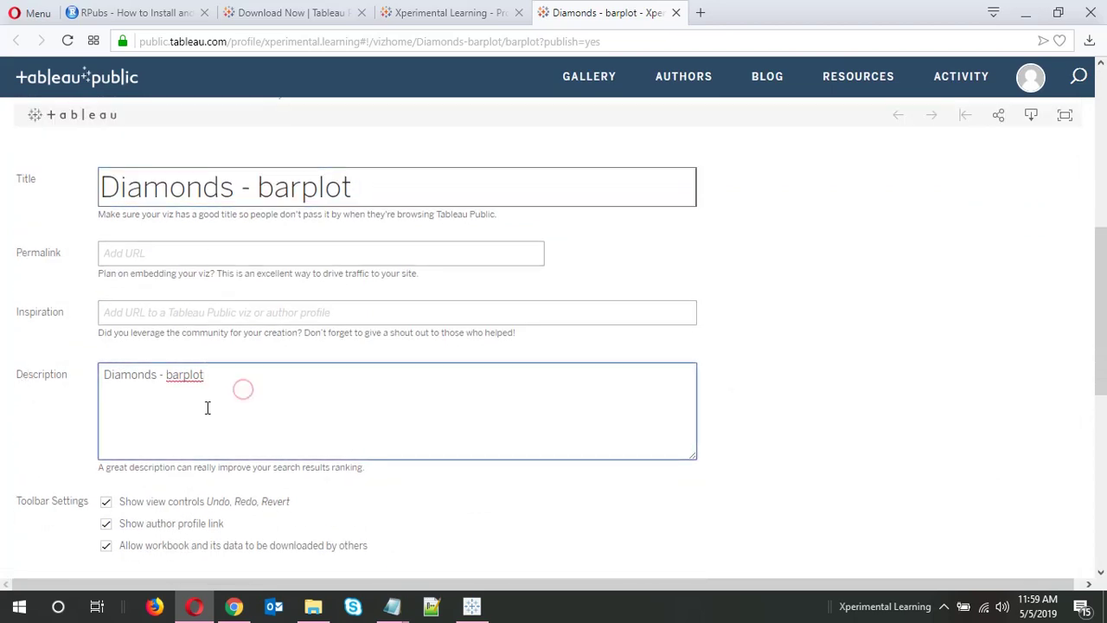
pyautogui.scroll(-1, 245, 390)
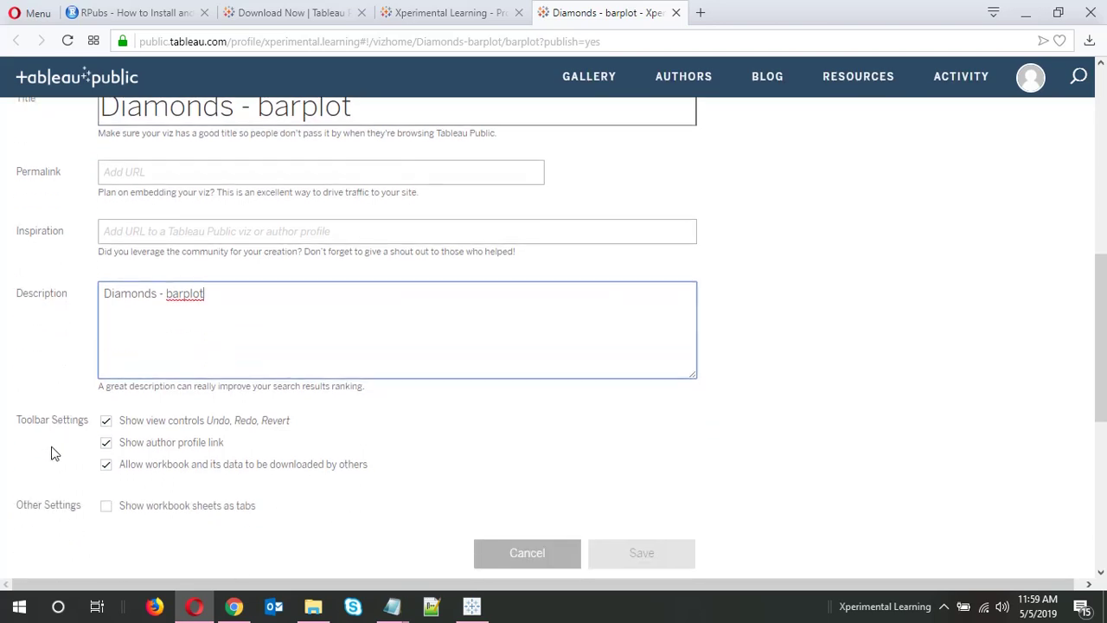
pyautogui.scroll(-1, 50, 452)
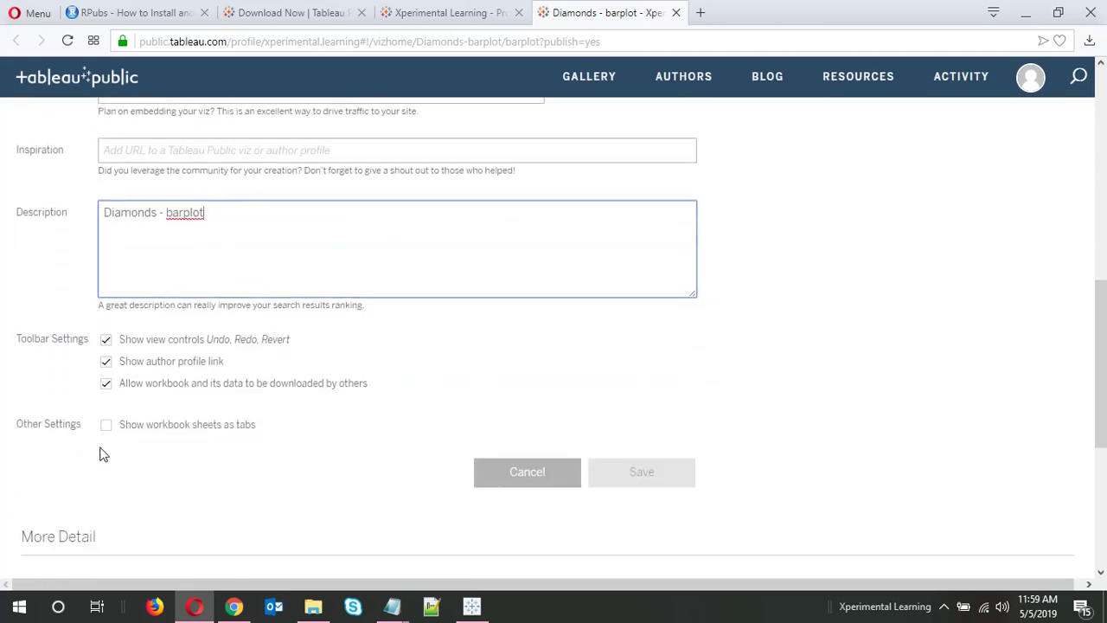
pyautogui.scroll(-2, 102, 454)
pyautogui.scroll(1, 99, 452)
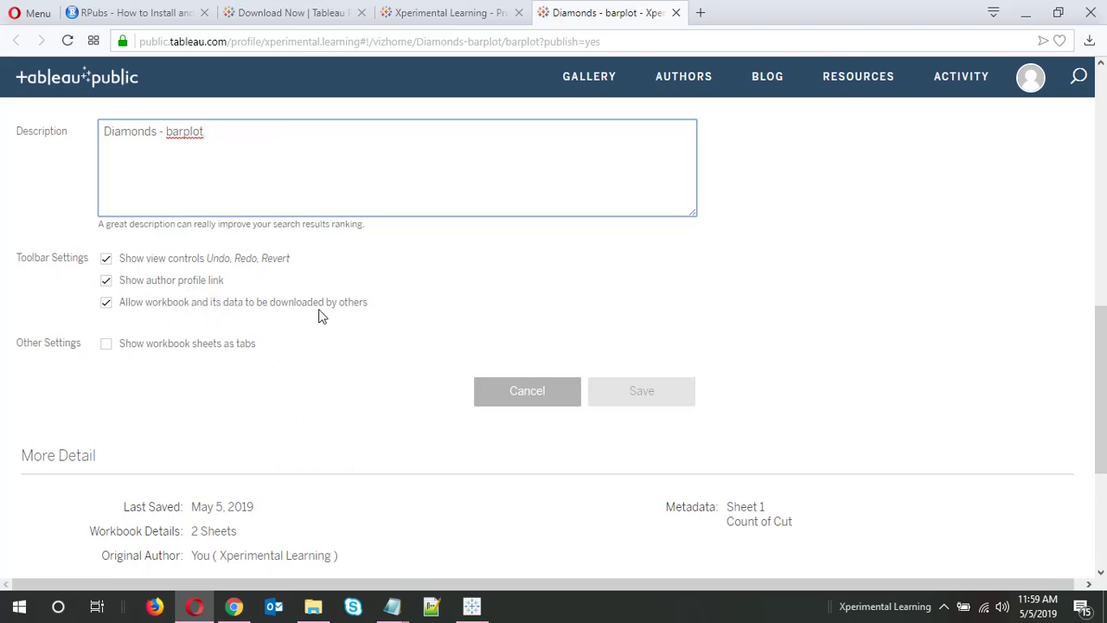
# Toggle the download permission off and back on, and enable 'Show workbook sheets as tabs'
pyautogui.click(106, 303)
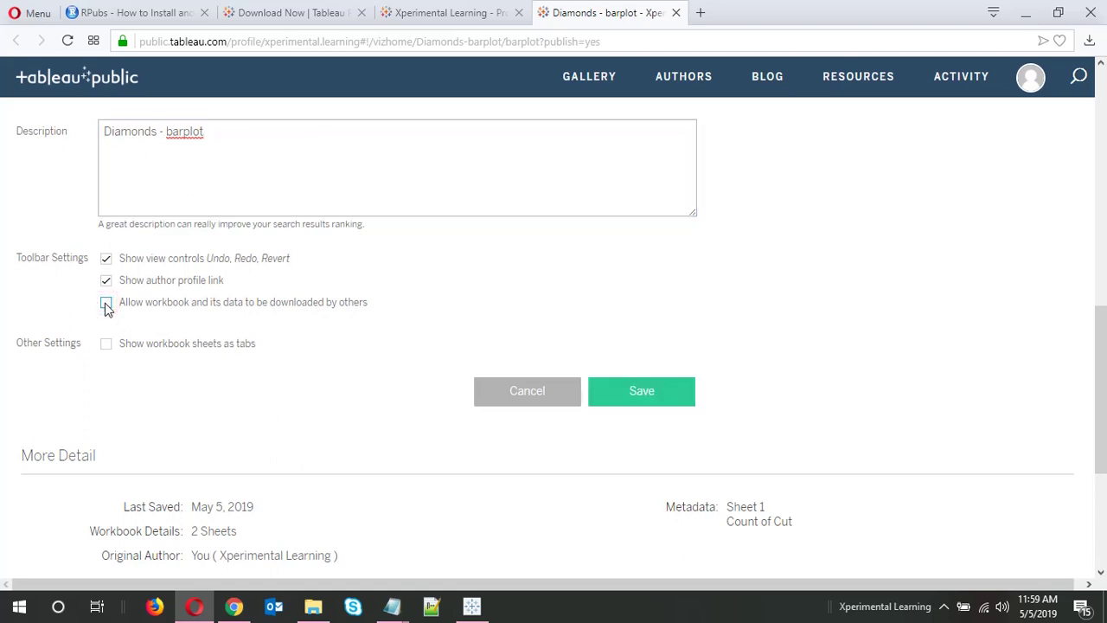
pyautogui.click(106, 303)
pyautogui.click(110, 348)
pyautogui.scroll(10, 395, 358)
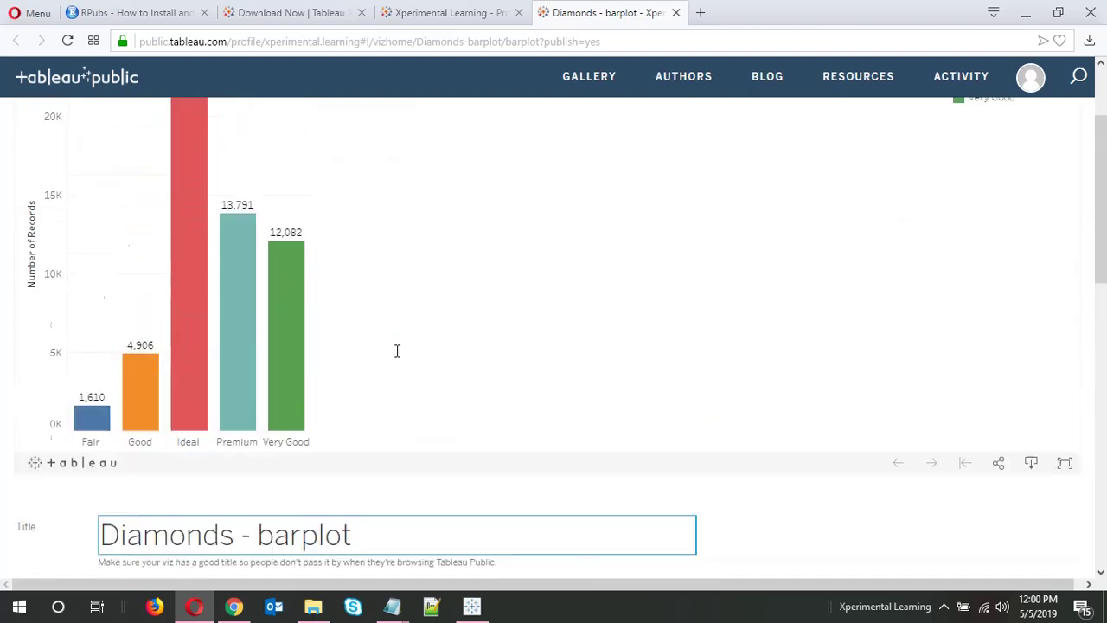
pyautogui.scroll(-10, 507, 345)
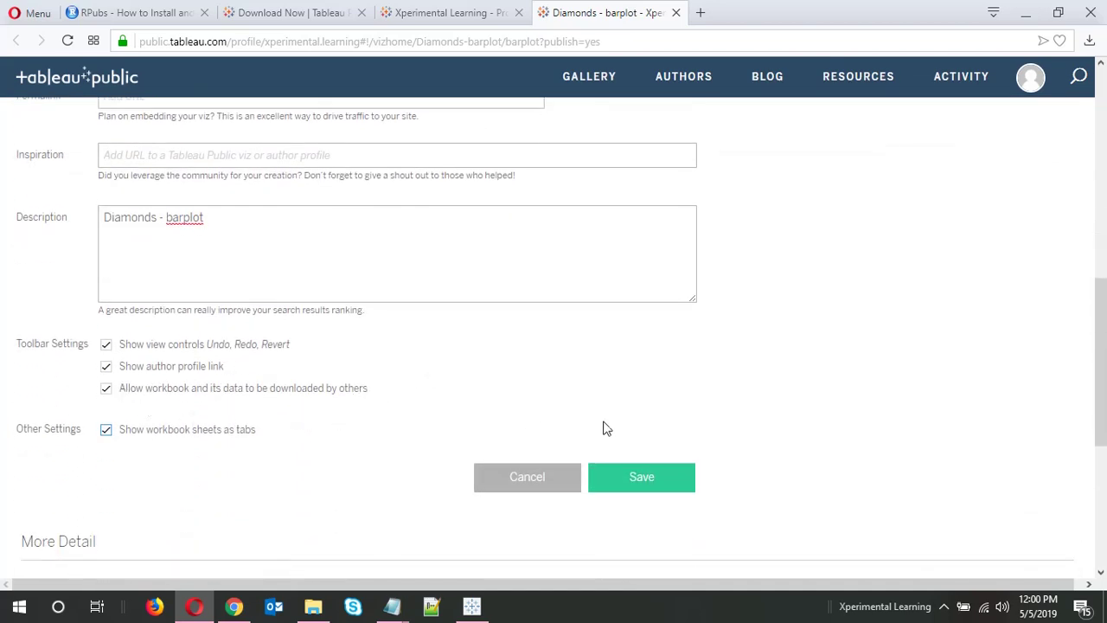
# Save the details, view the Sheet 1 and barplot tabs, then return to the RPubs guide
pyautogui.click(610, 489)
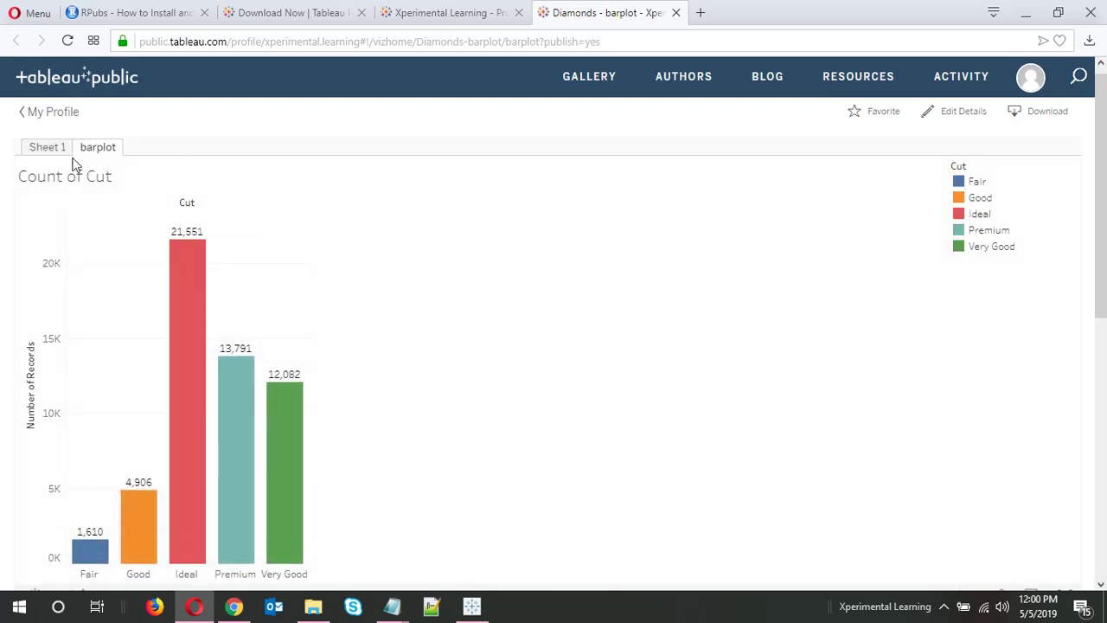
pyautogui.click(55, 148)
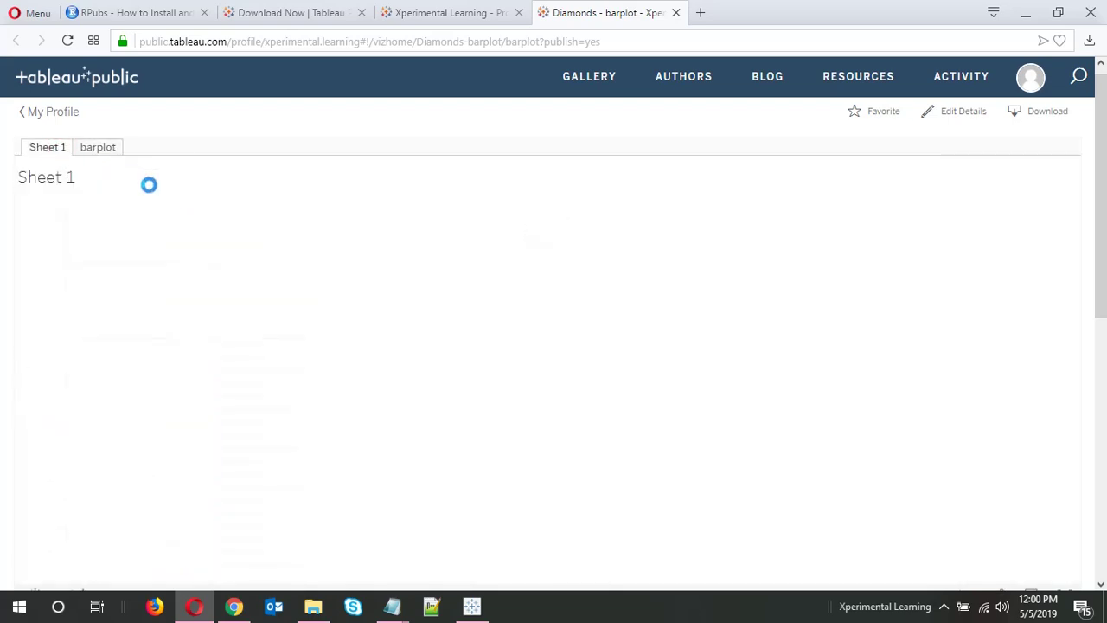
pyautogui.click(115, 154)
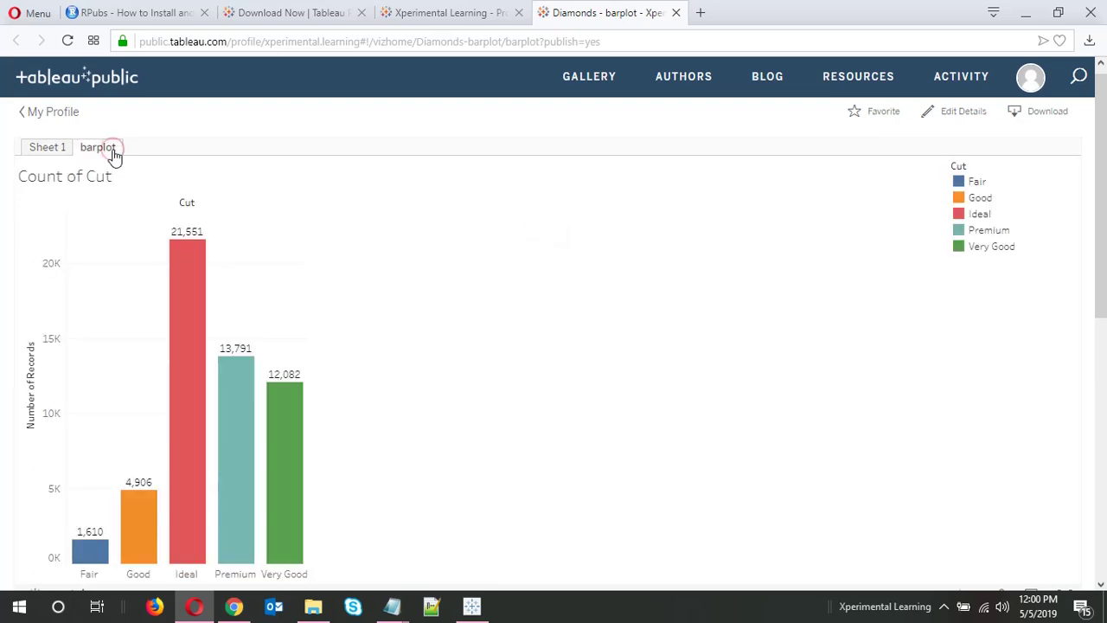
pyautogui.scroll(-2, 452, 384)
pyautogui.scroll(2, 451, 384)
pyautogui.scroll(-2, 557, 340)
pyautogui.scroll(2, 556, 340)
pyautogui.moveTo(199, 612)
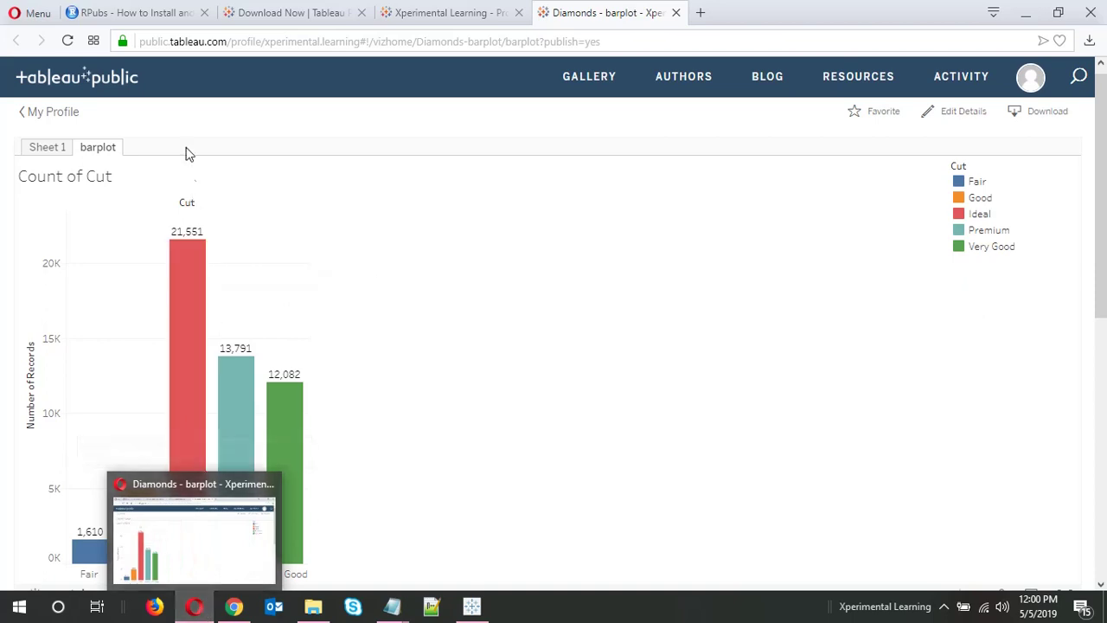
pyautogui.click(86, 15)
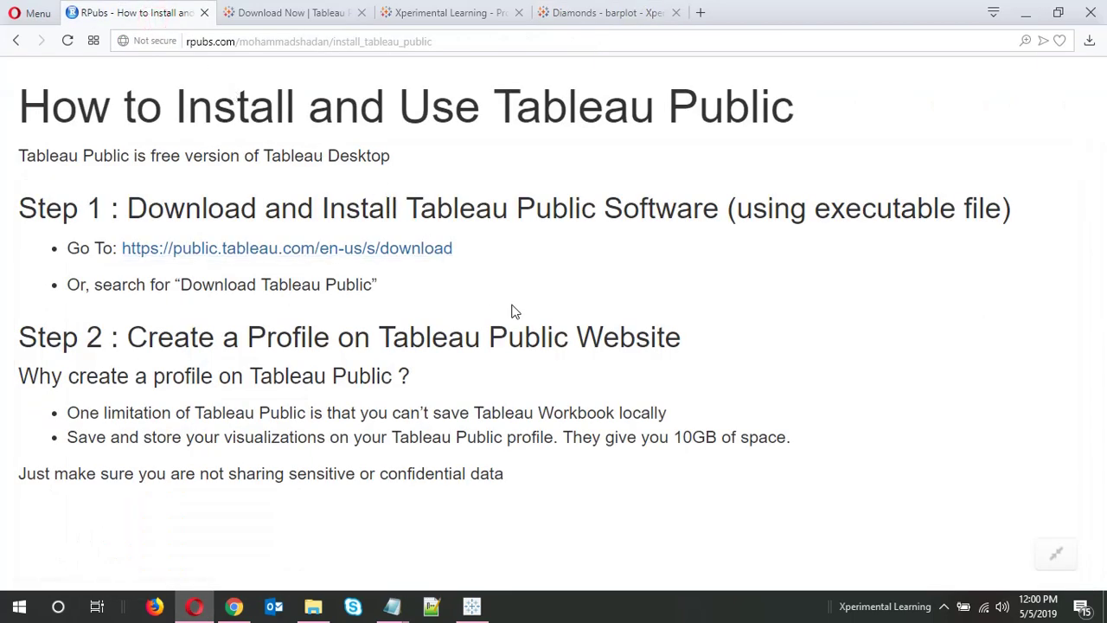